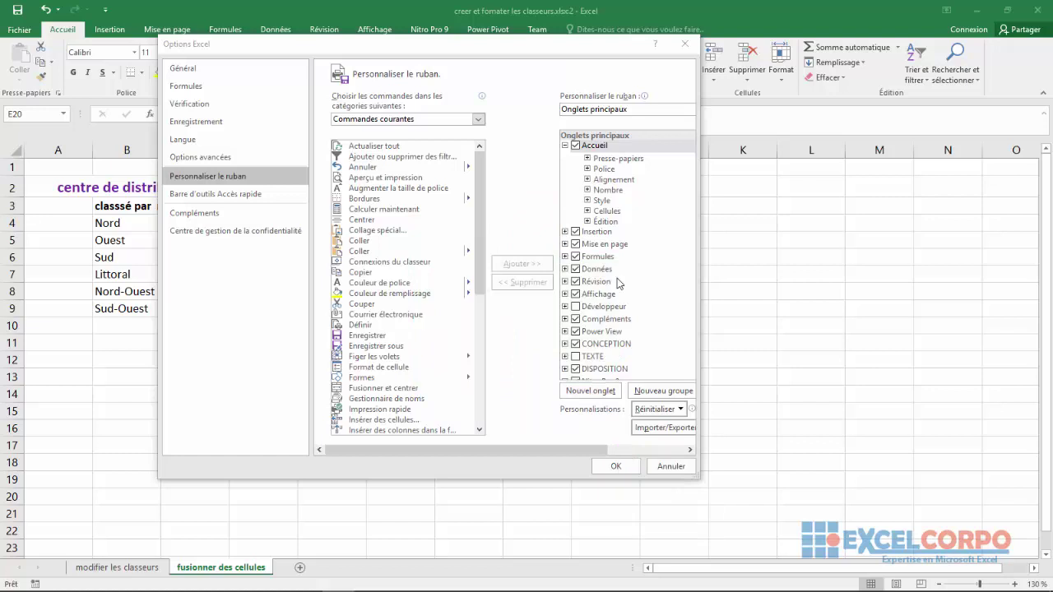
Step: Reopen the Excel options at the ribbon customization settings and examine the list of main tabs
{"action": "left_click", "coordinate": [316, 53]}
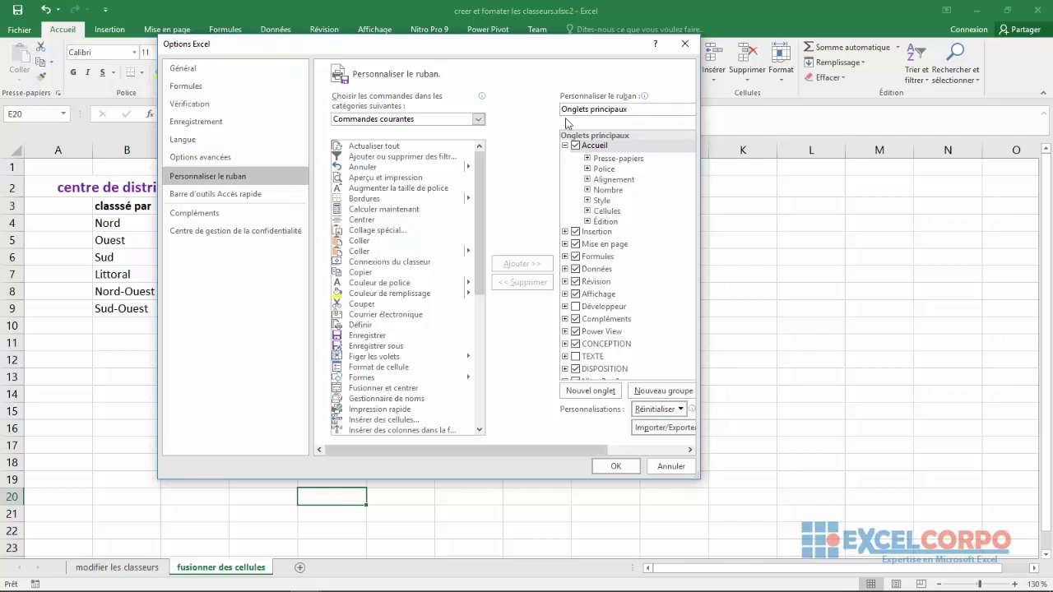
{"action": "left_click", "coordinate": [685, 44]}
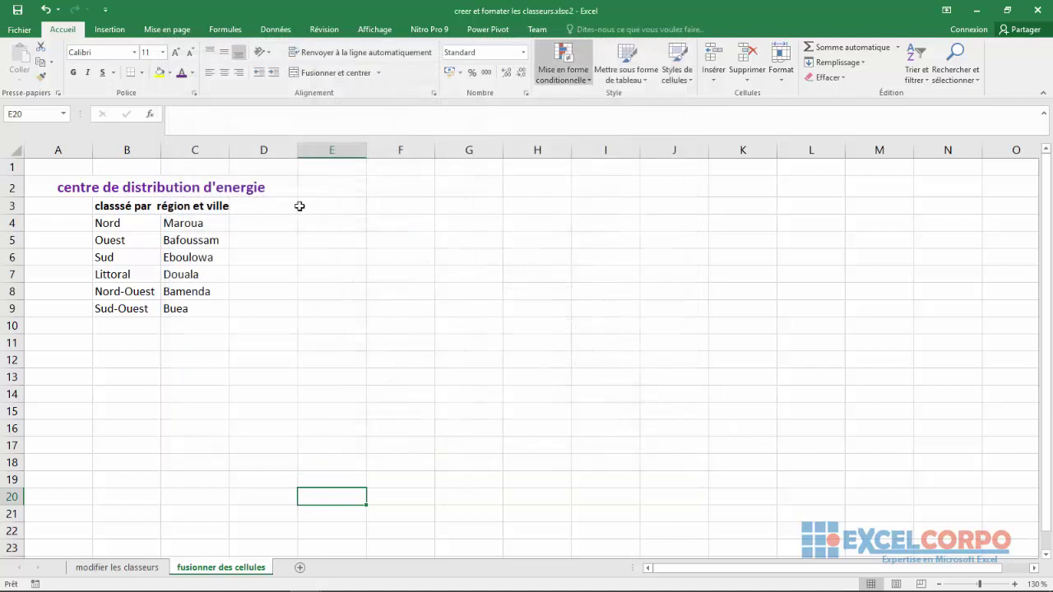
{"action": "left_click", "coordinate": [21, 31]}
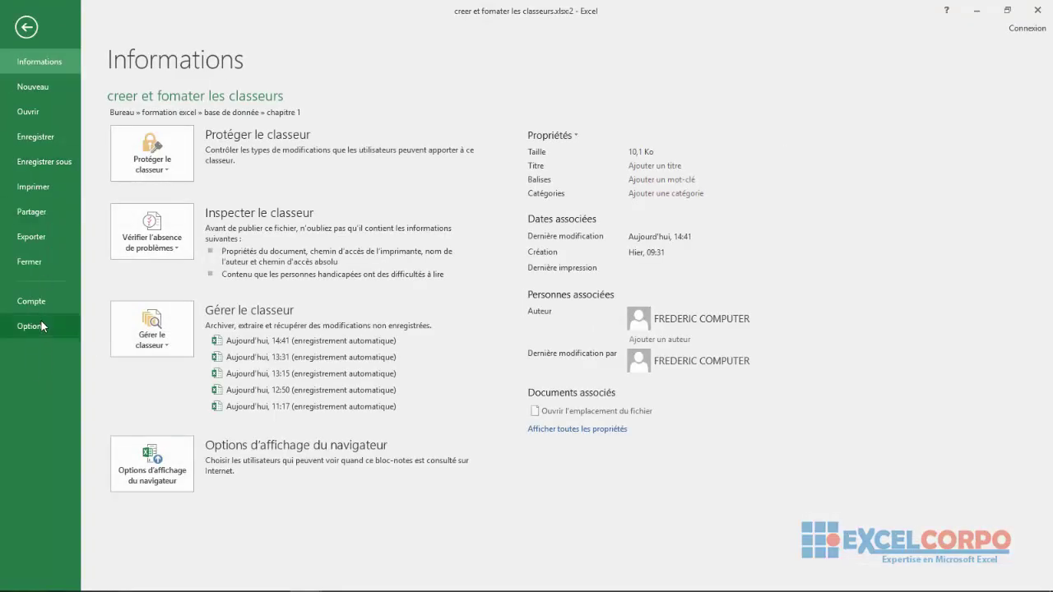
{"action": "left_click", "coordinate": [37, 325]}
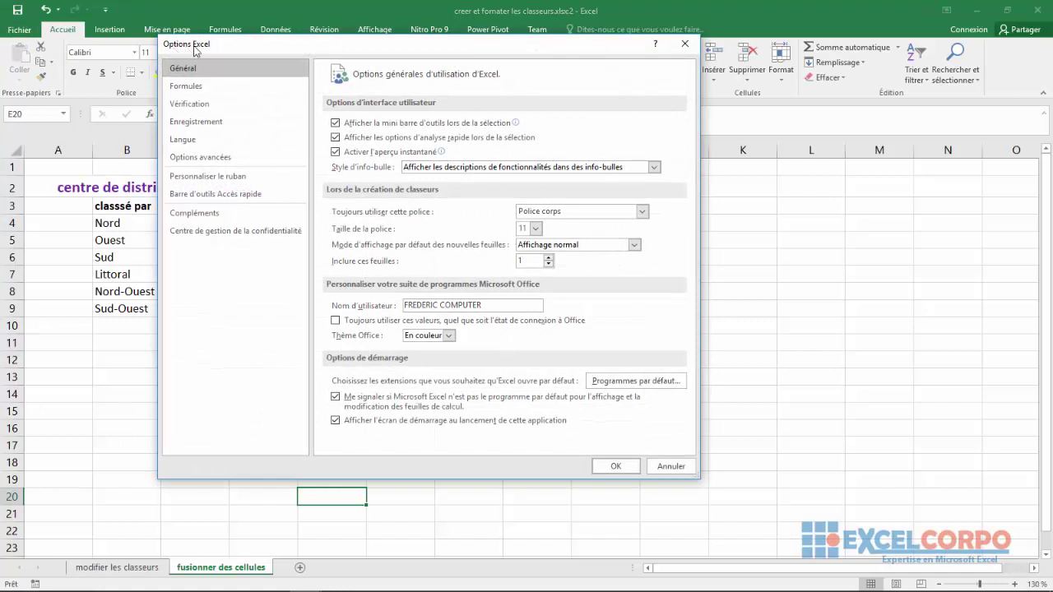
{"action": "left_click", "coordinate": [206, 178]}
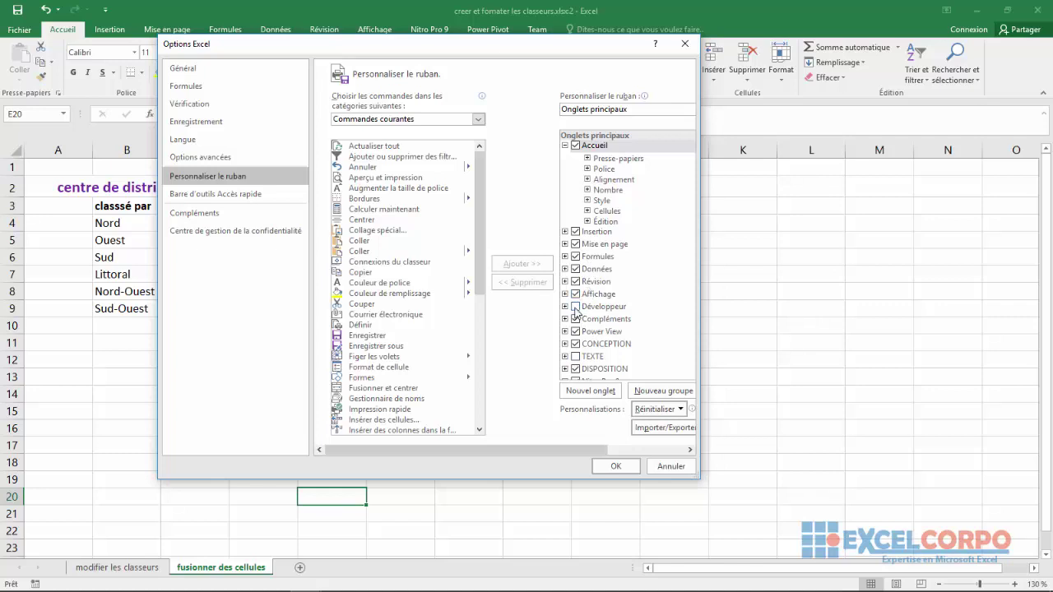
{"action": "left_click", "coordinate": [575, 357]}
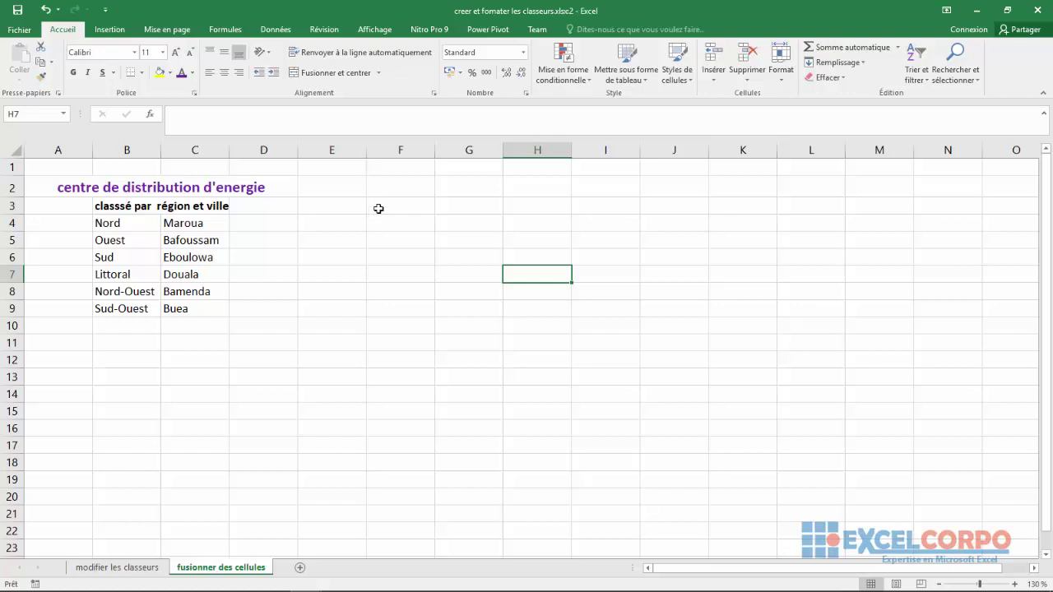
Step: Collapse the ribbon to its tab names only, expand it again, and select cell E6
{"action": "key", "text": "ctrl+F1"}
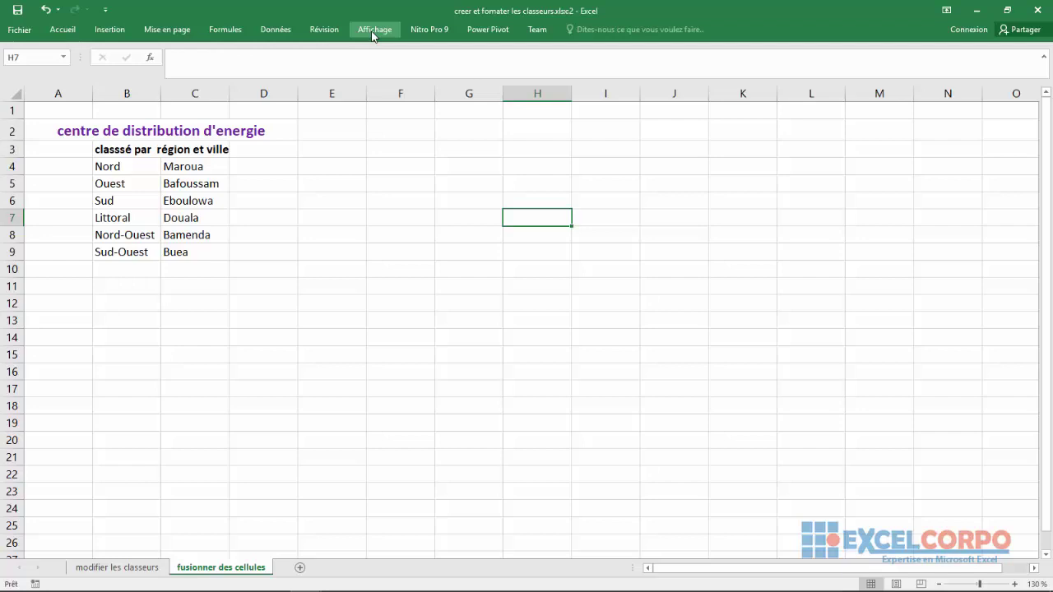
{"action": "key", "text": "ctrl+F1"}
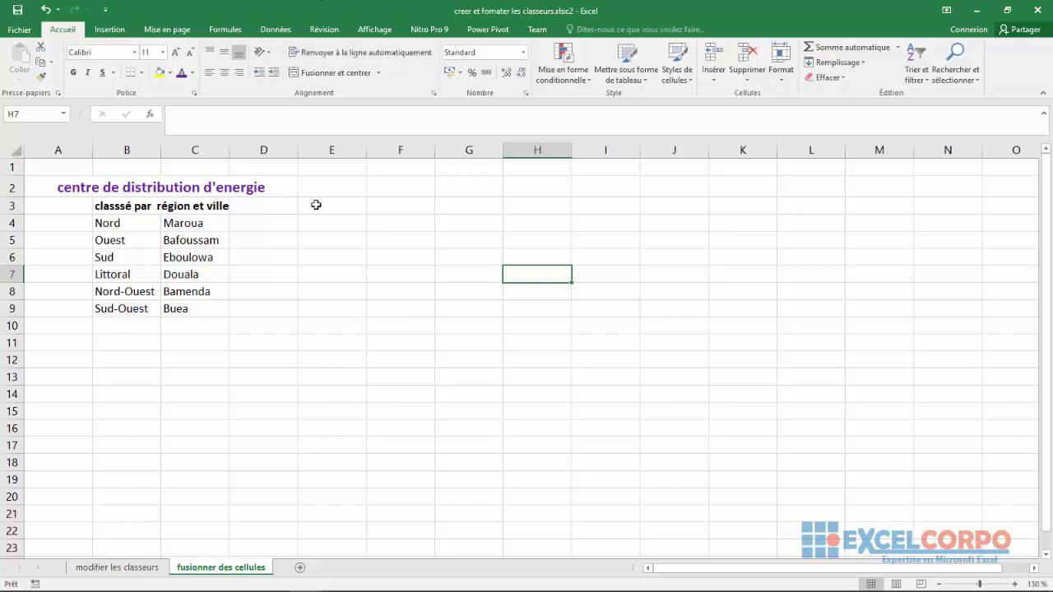
{"action": "left_click", "coordinate": [316, 250]}
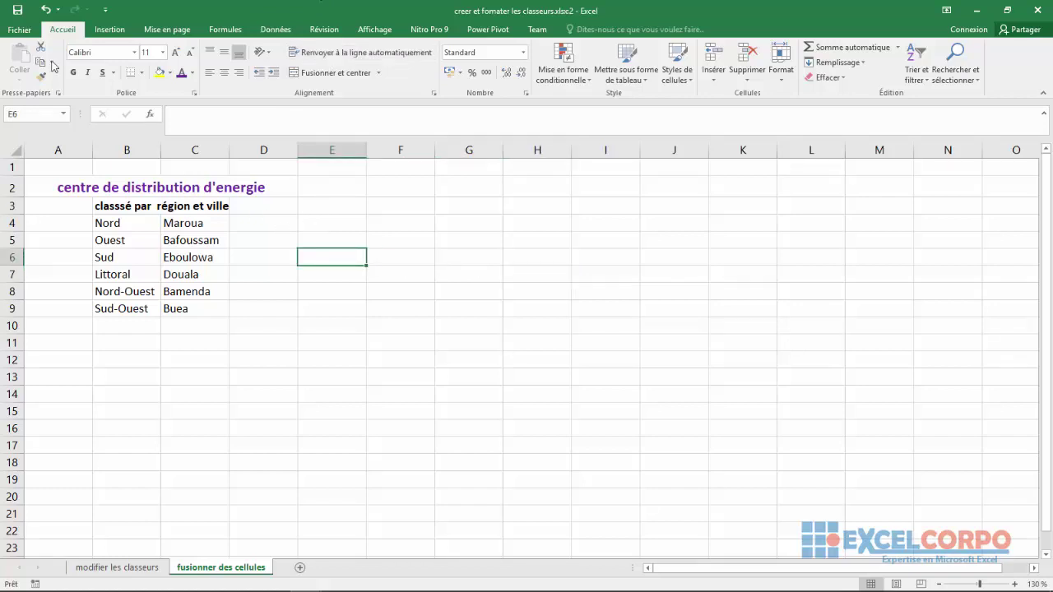
Step: Enable the Développeur and TEXTE main tabs in the ribbon customization options and display the Développeur commands
{"action": "left_click", "coordinate": [20, 31]}
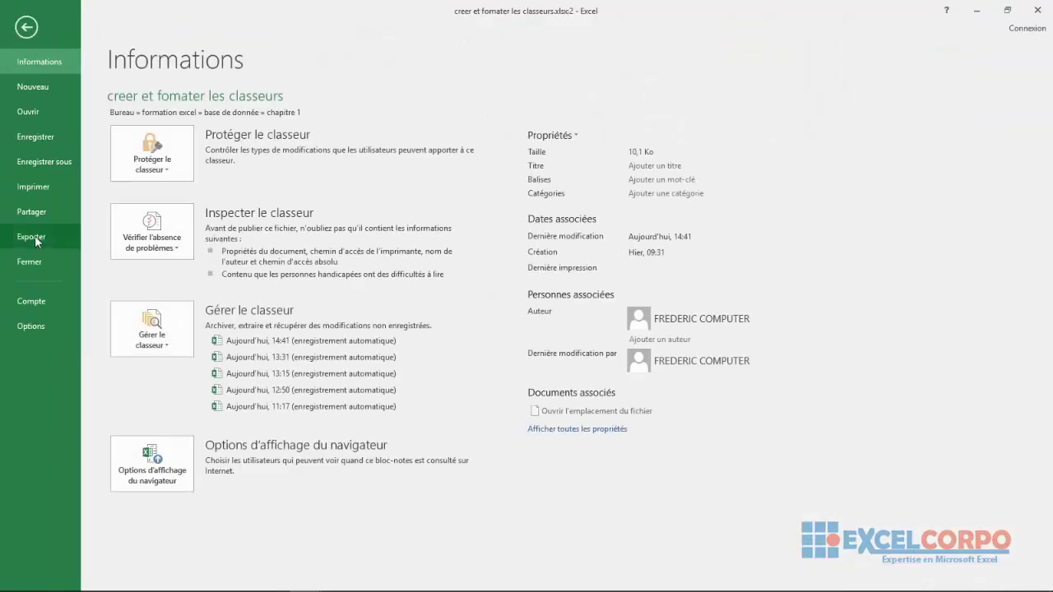
{"action": "left_click", "coordinate": [29, 326]}
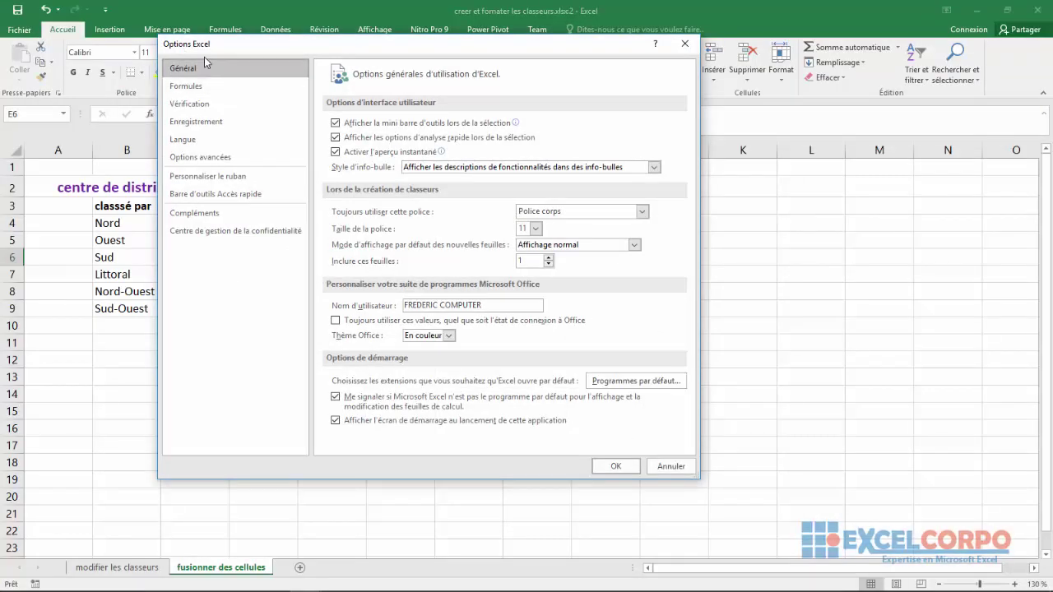
{"action": "left_click", "coordinate": [206, 177]}
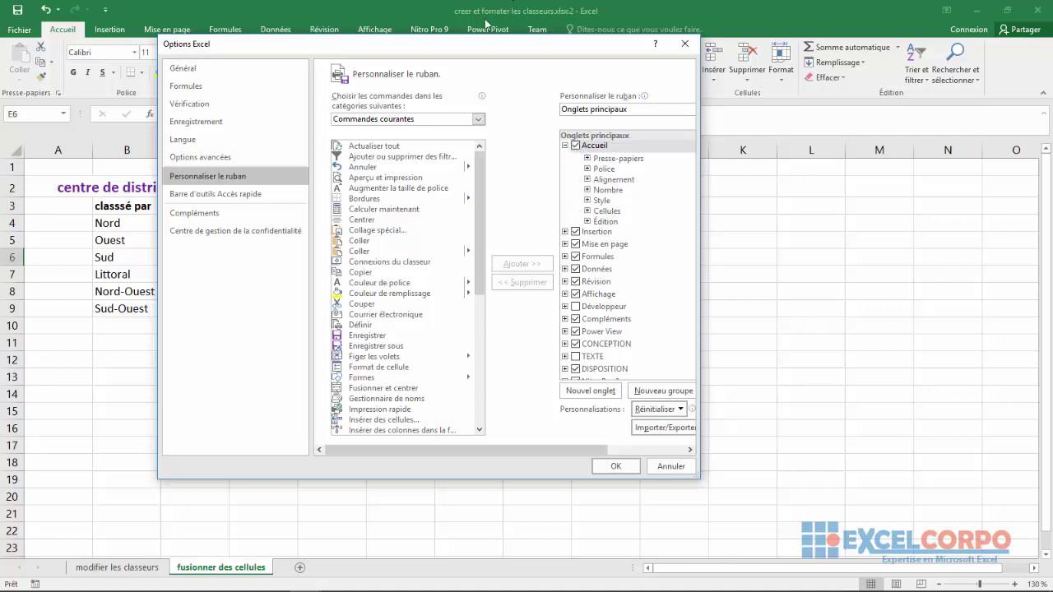
{"action": "left_click_drag", "start_coordinate": [465, 47], "coordinate": [459, 139]}
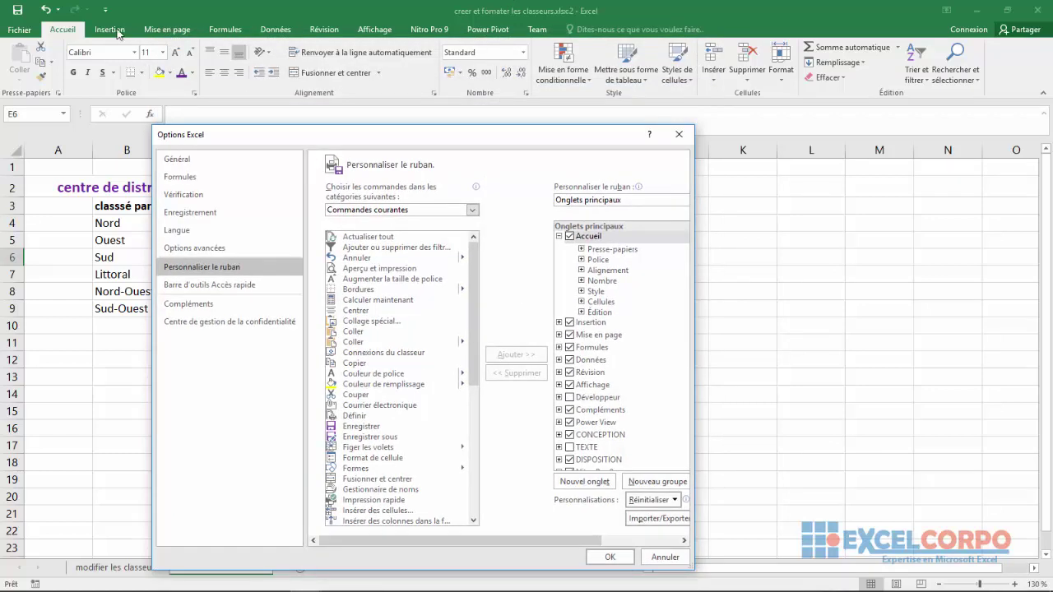
{"action": "left_click", "coordinate": [560, 237]}
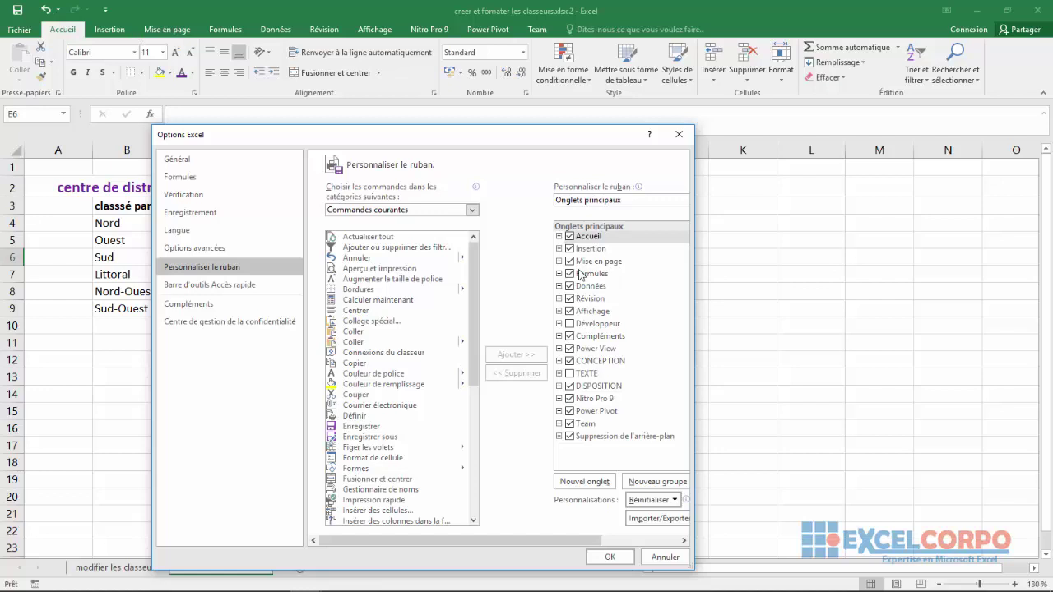
{"action": "left_click", "coordinate": [570, 325]}
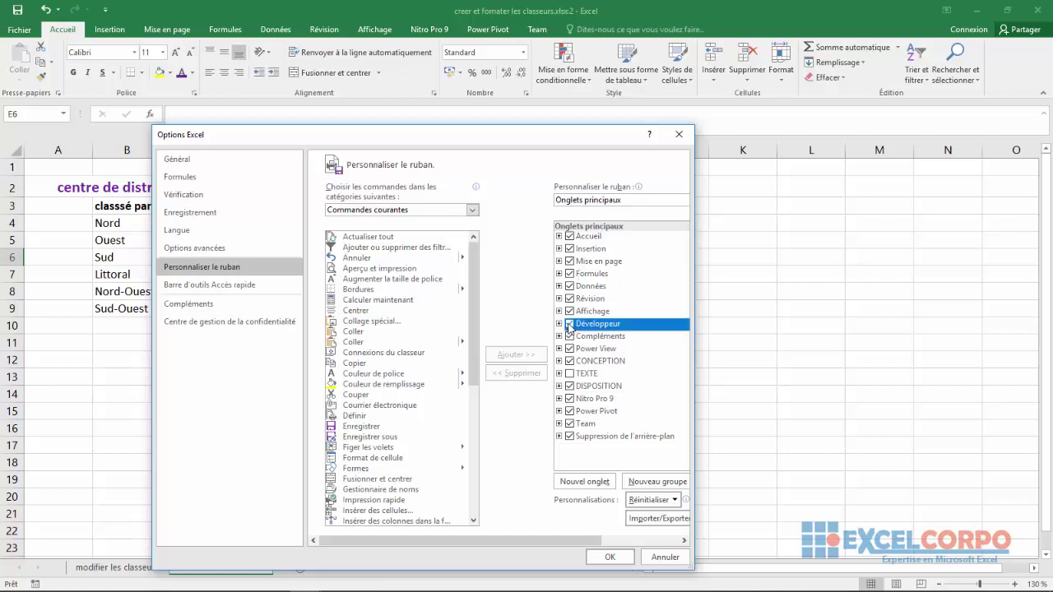
{"action": "left_click", "coordinate": [570, 374]}
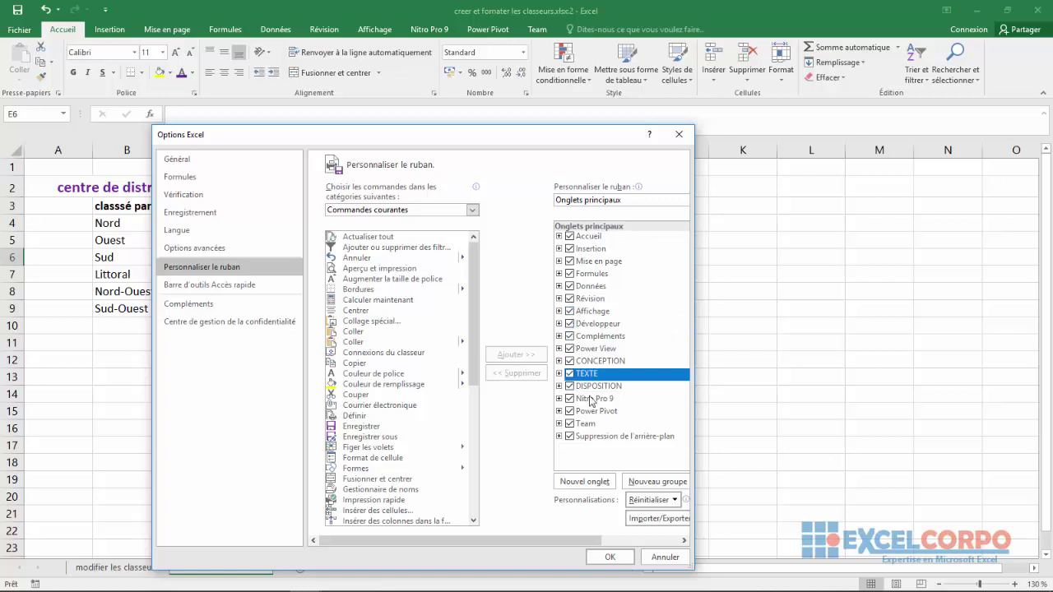
{"action": "left_click", "coordinate": [609, 558]}
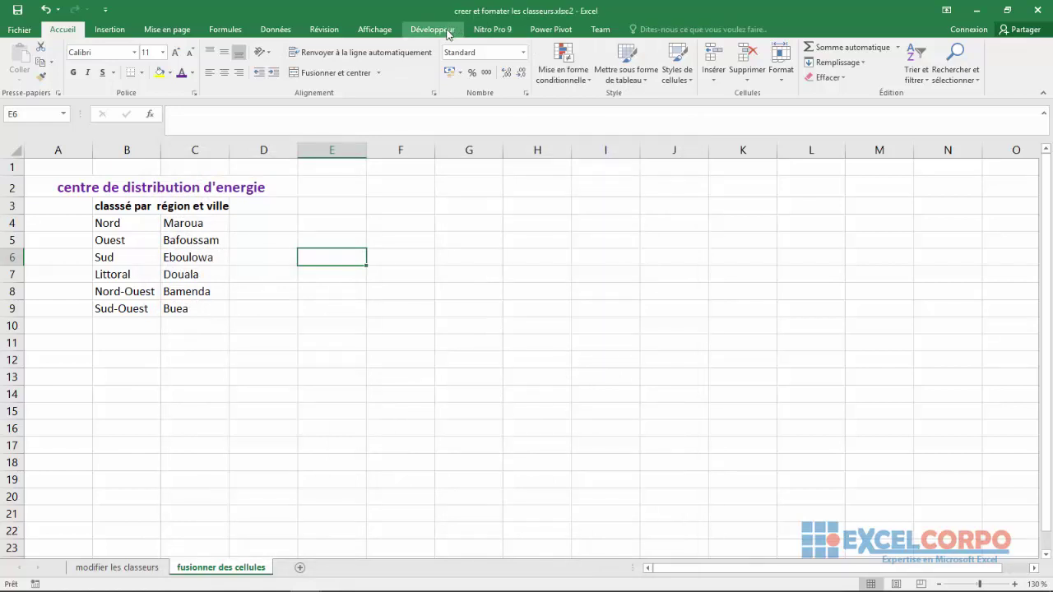
{"action": "left_click", "coordinate": [599, 30]}
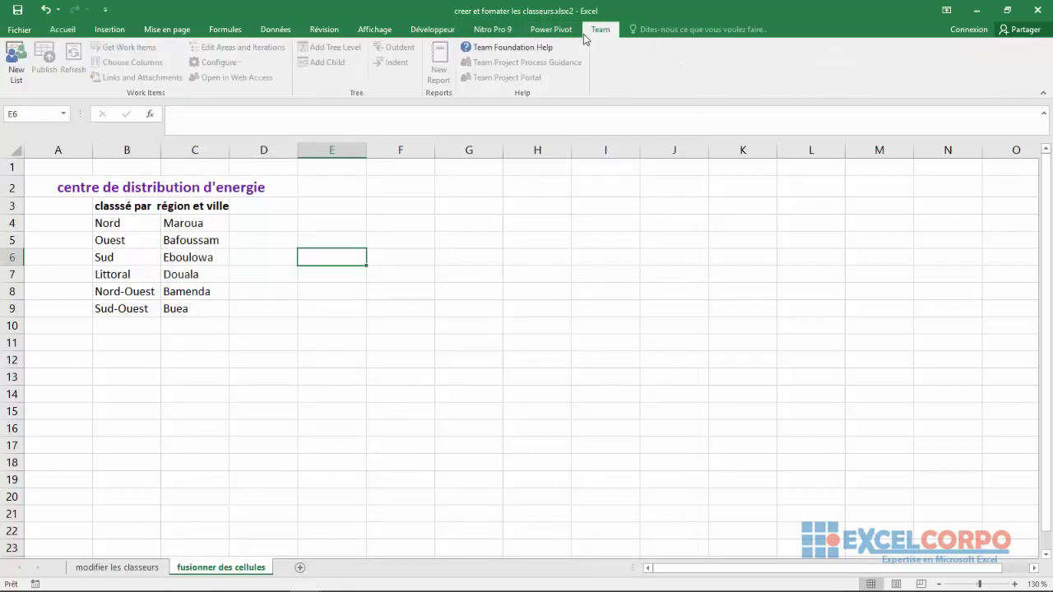
{"action": "left_click", "coordinate": [441, 30]}
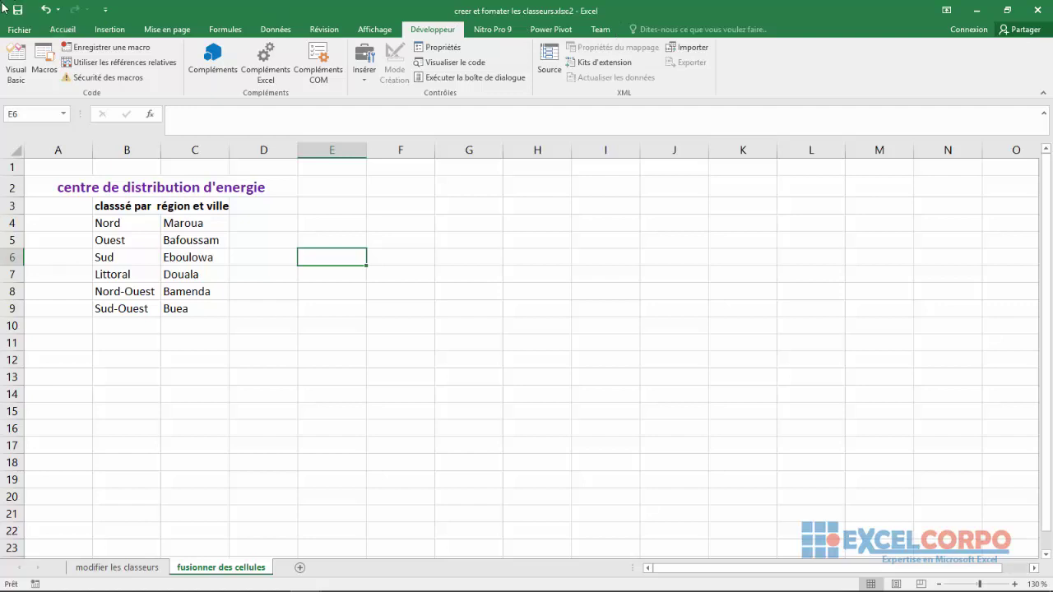
Step: Hide the Accueil and Données main tabs from the ribbon through the ribbon customization options
{"action": "left_click", "coordinate": [19, 29]}
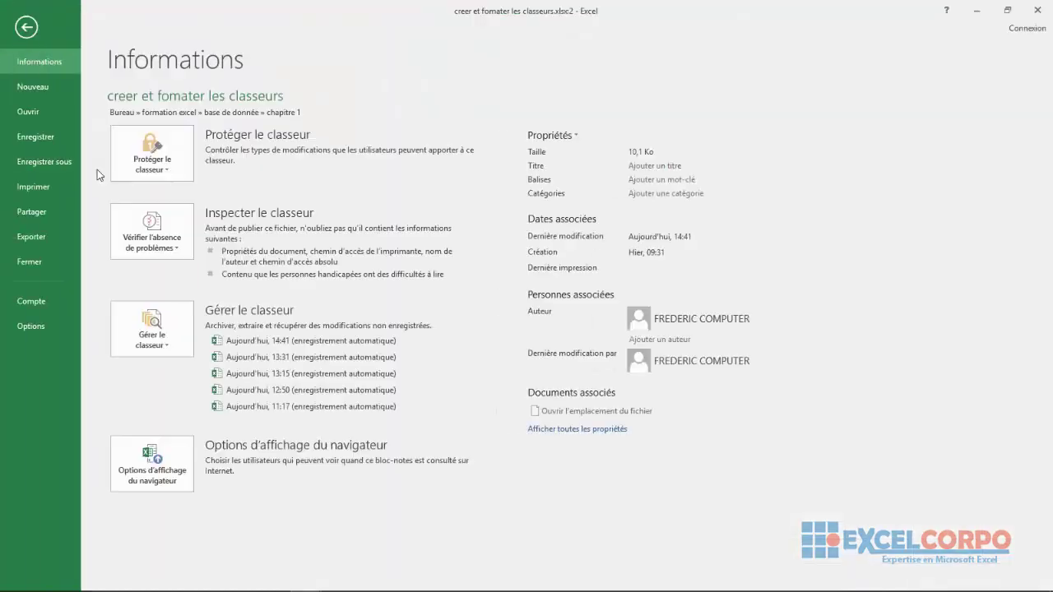
{"action": "left_click", "coordinate": [42, 324]}
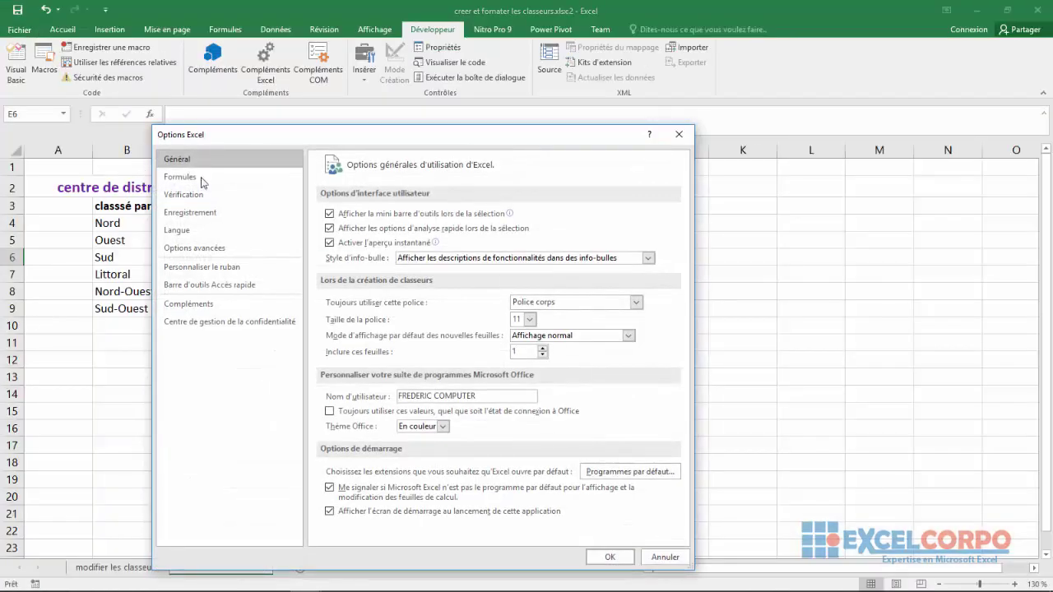
{"action": "left_click", "coordinate": [202, 268]}
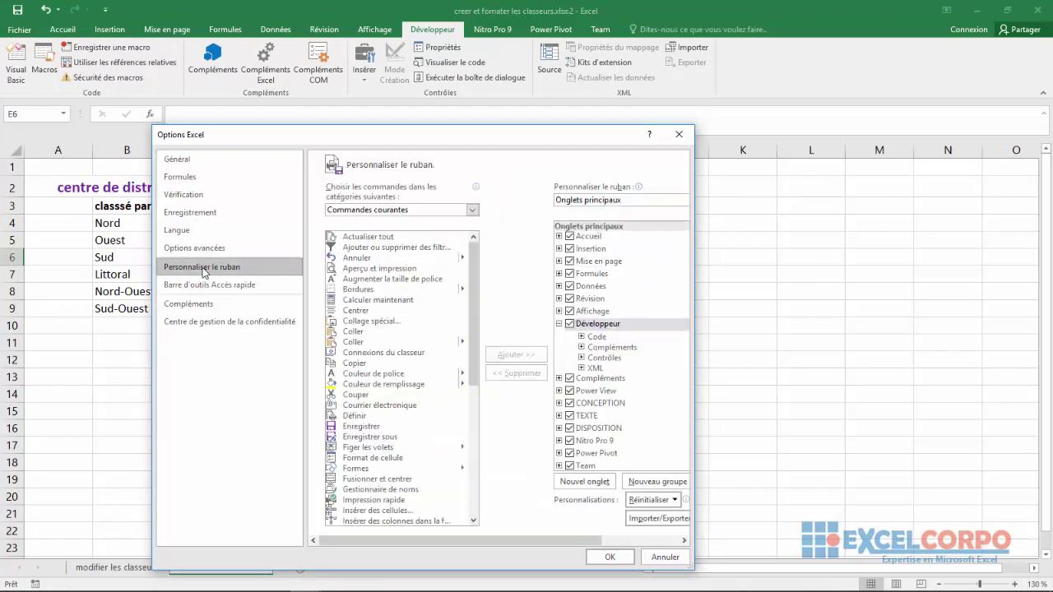
{"action": "left_click", "coordinate": [569, 239]}
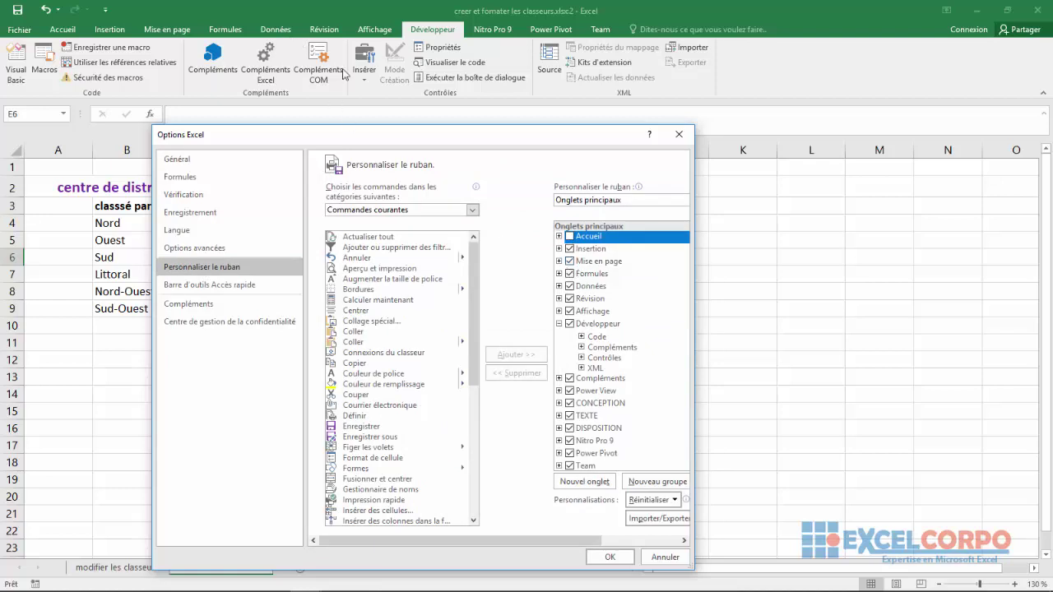
{"action": "double_click", "coordinate": [569, 286]}
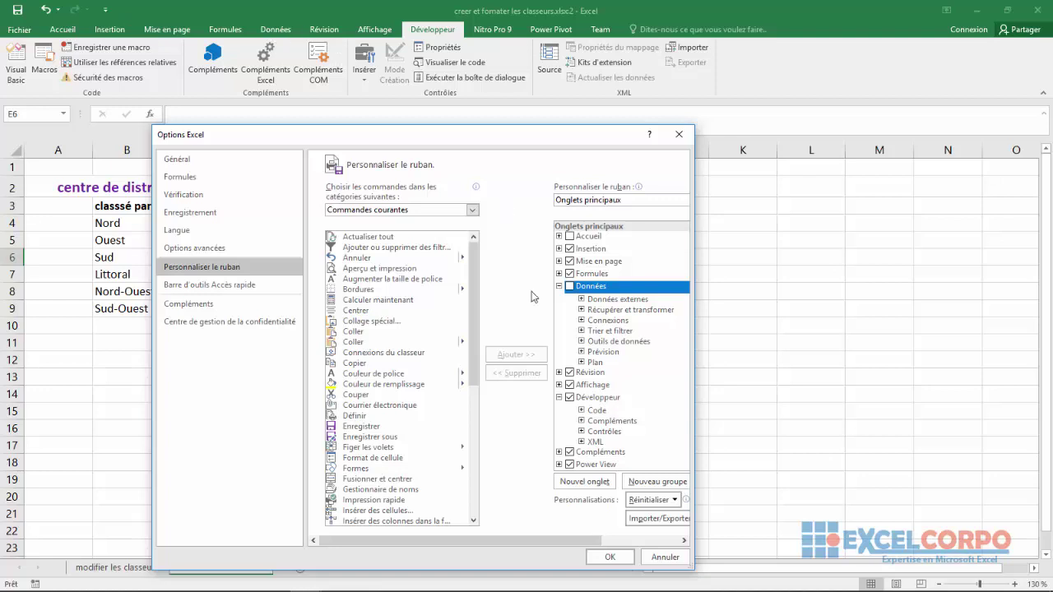
{"action": "left_click", "coordinate": [605, 557]}
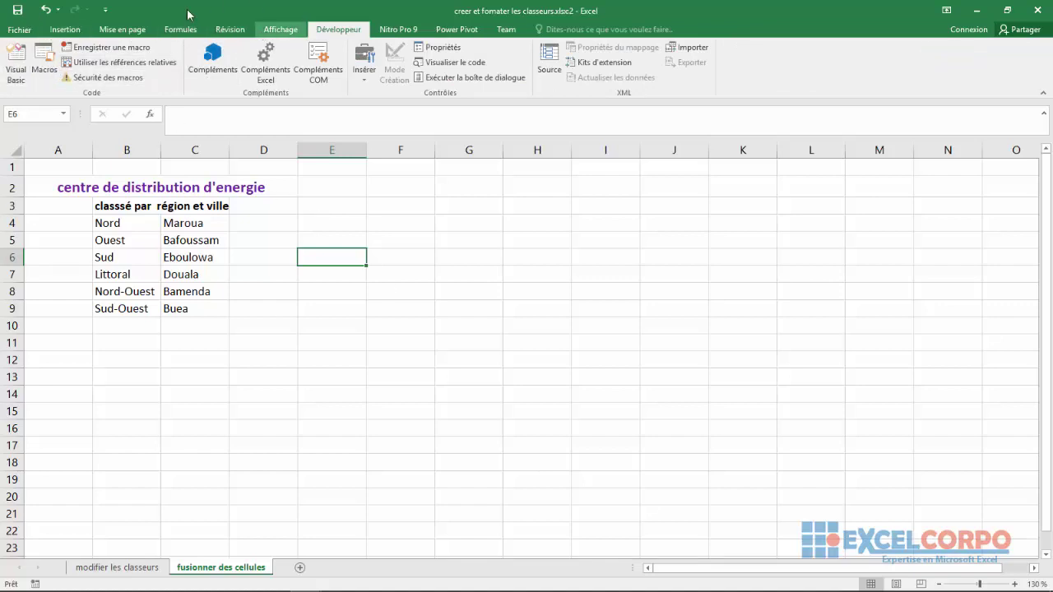
Step: Show the Accueil and Données main tabs in the ribbon again through the ribbon customization options
{"action": "left_click", "coordinate": [18, 29]}
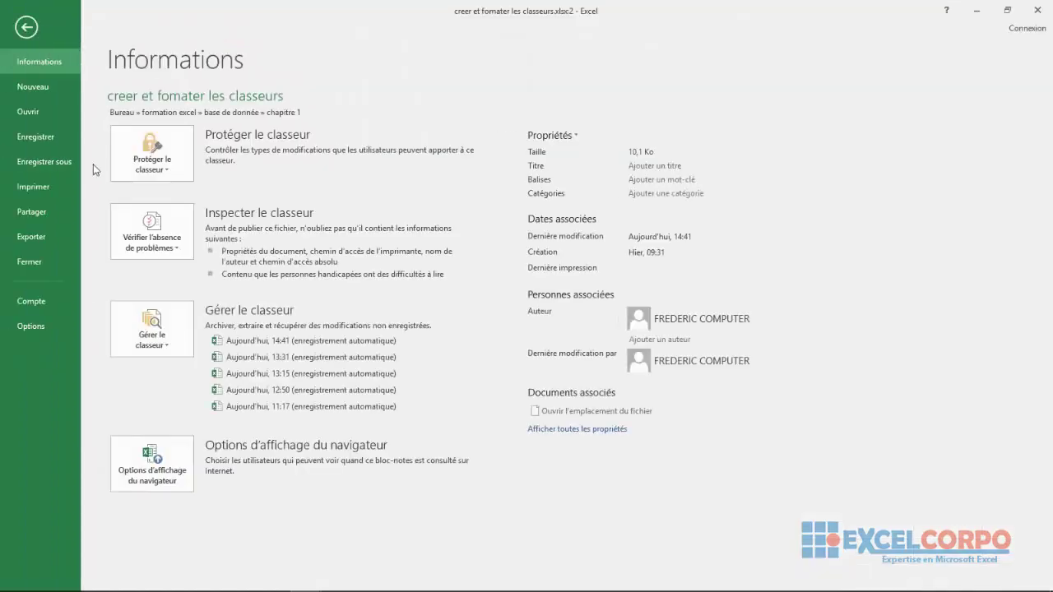
{"action": "left_click", "coordinate": [29, 327]}
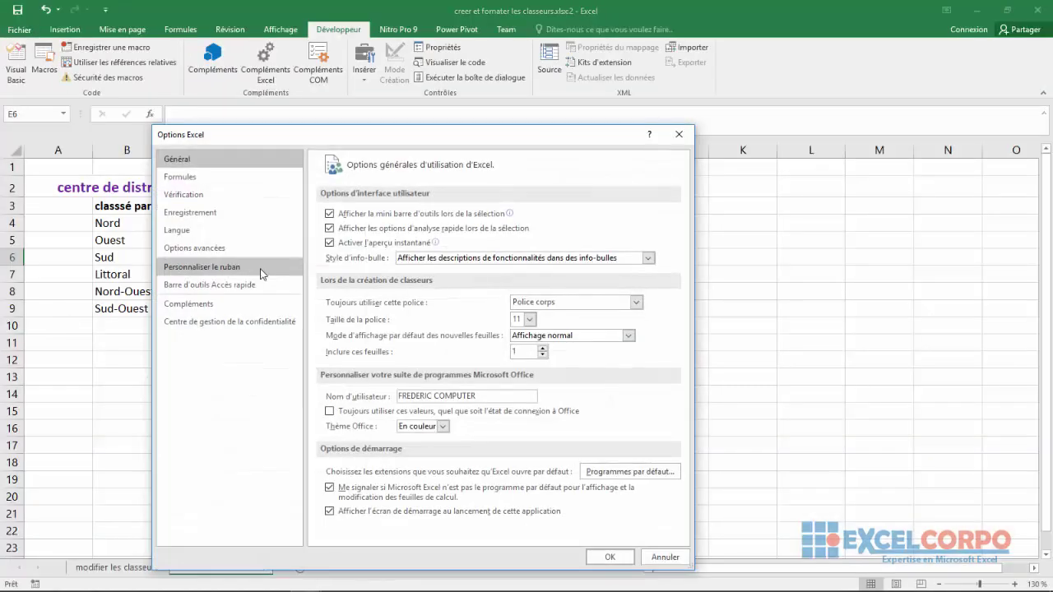
{"action": "left_click", "coordinate": [251, 268]}
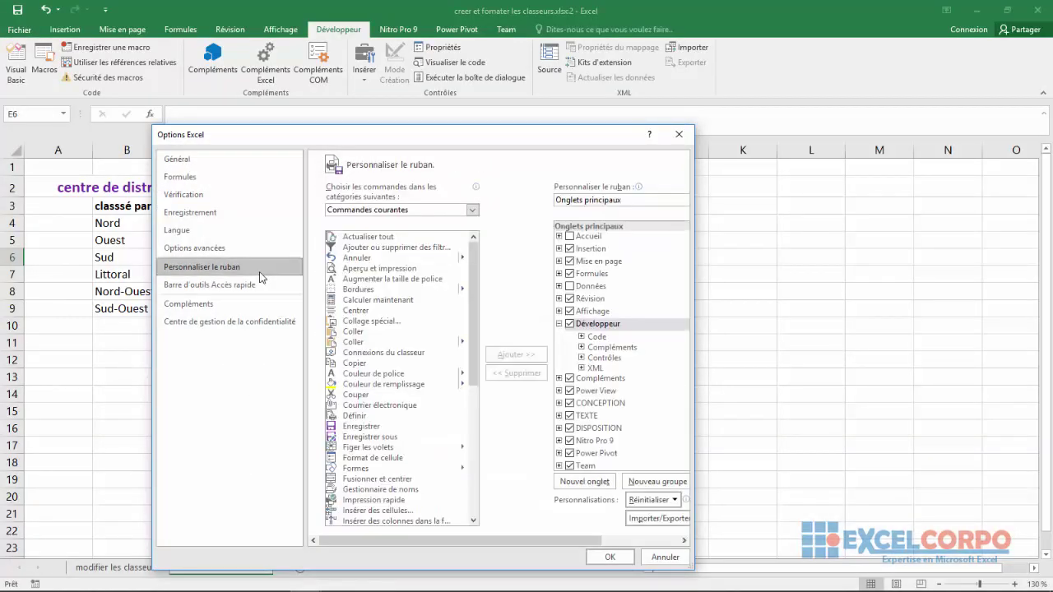
{"action": "left_click", "coordinate": [569, 236]}
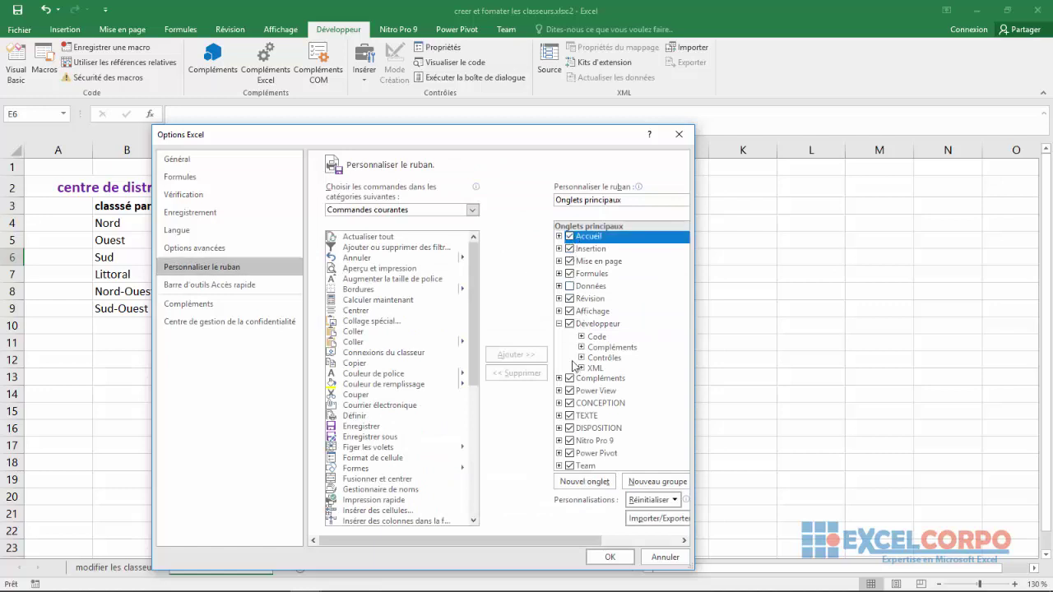
{"action": "left_click", "coordinate": [569, 285]}
{"action": "left_click", "coordinate": [610, 556]}
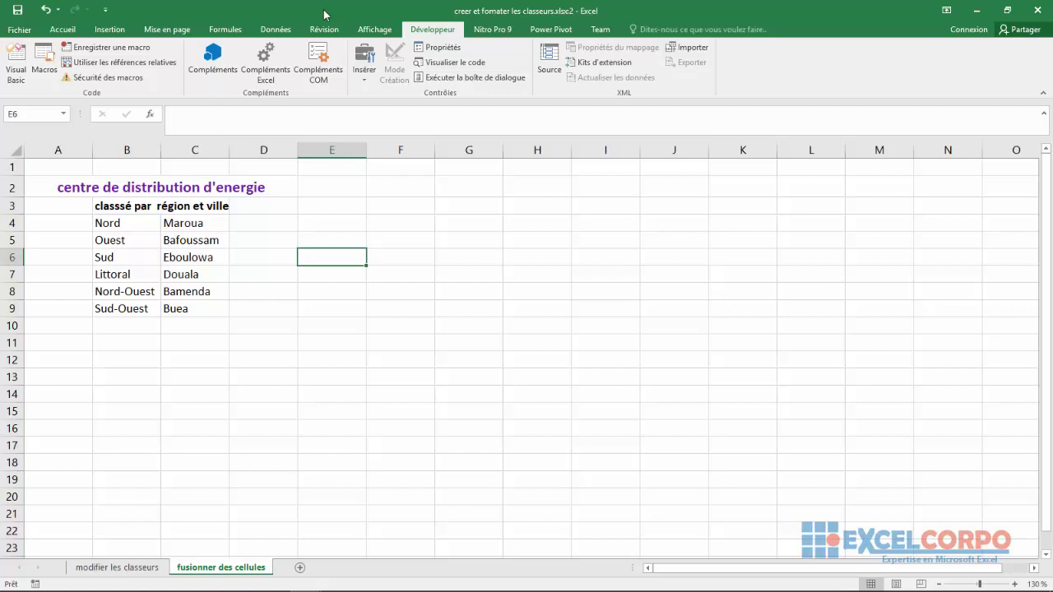
Step: In the ribbon customization options, move the Accueil main tab one place down, below Insertion
{"action": "left_click", "coordinate": [106, 9]}
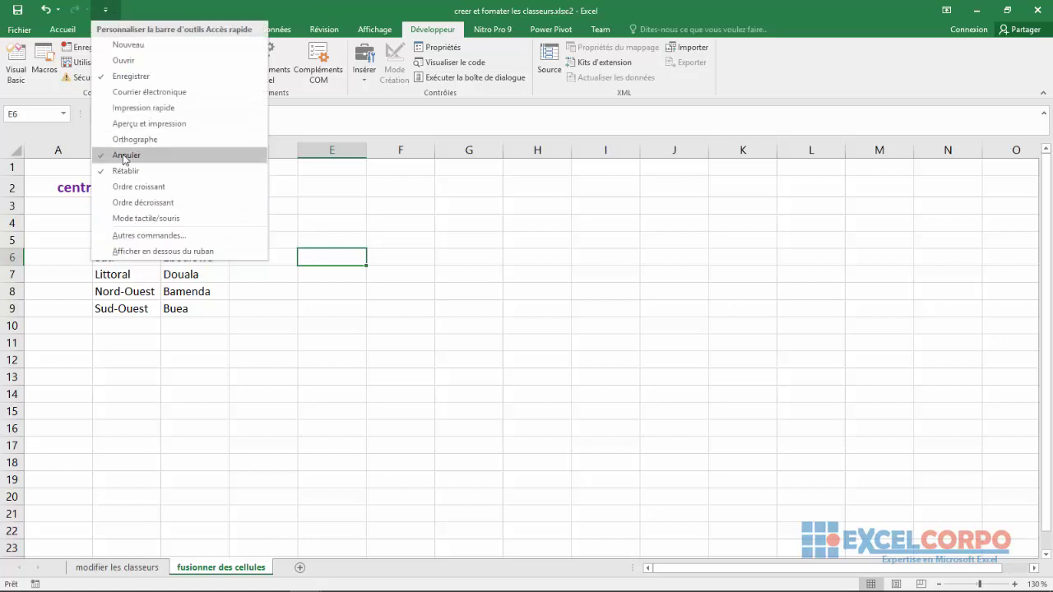
{"action": "left_click", "coordinate": [119, 238]}
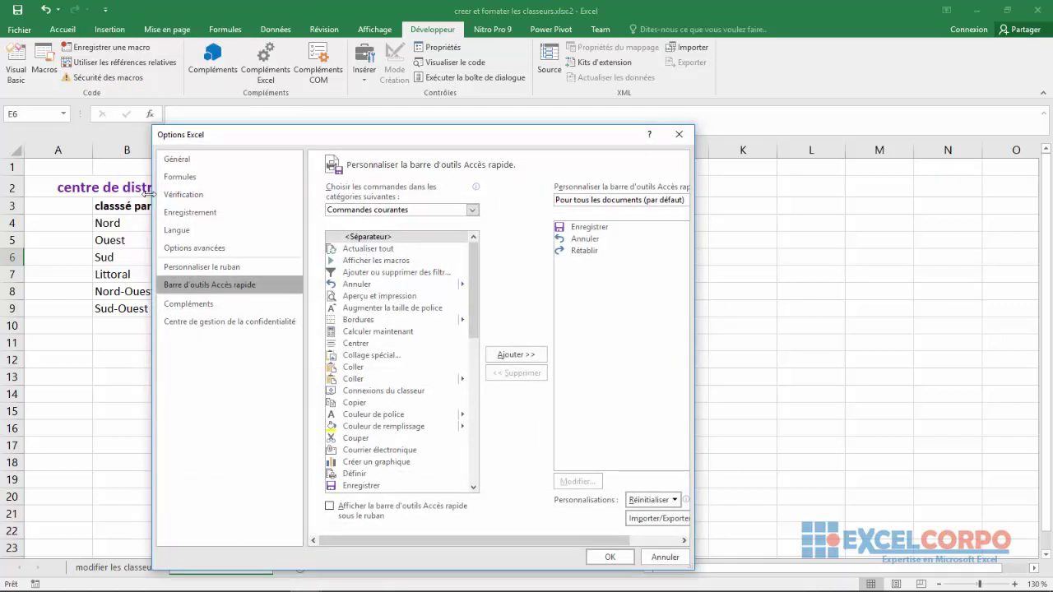
{"action": "left_click", "coordinate": [195, 266]}
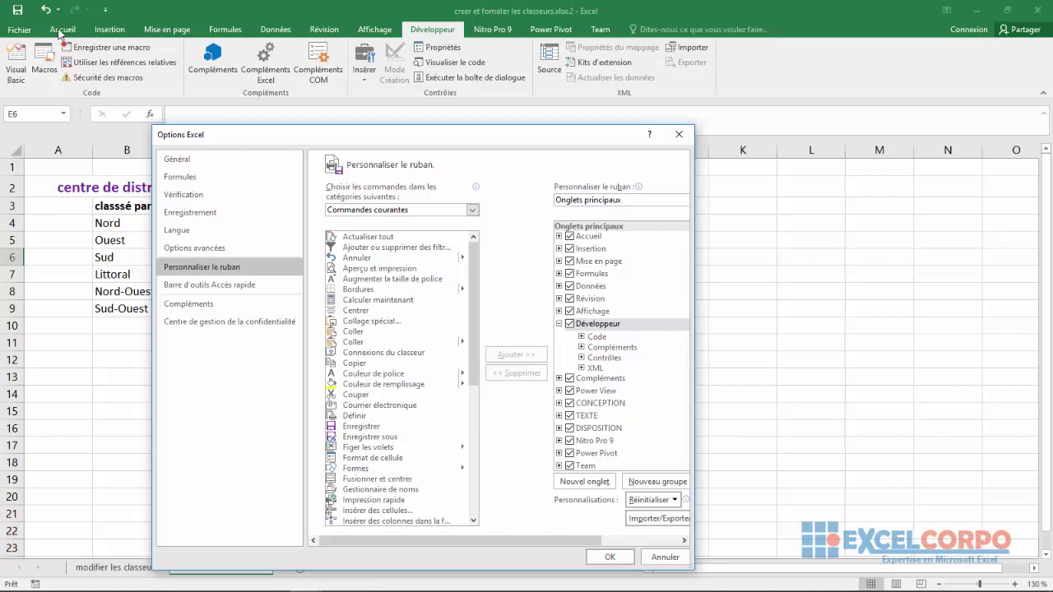
{"action": "left_click", "coordinate": [589, 237]}
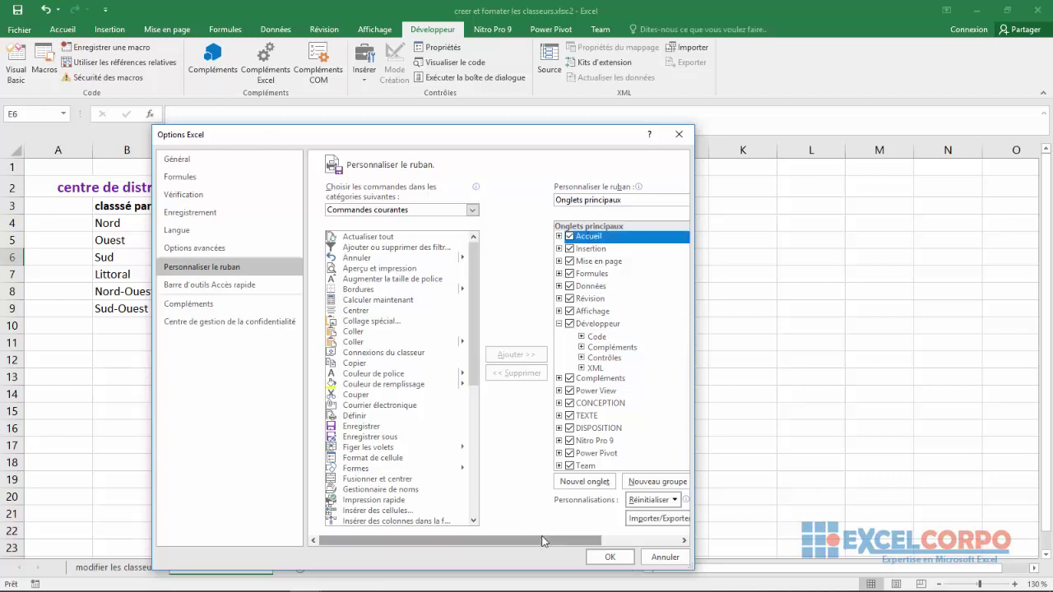
{"action": "left_click_drag", "start_coordinate": [543, 541], "coordinate": [620, 540]}
{"action": "left_click", "coordinate": [671, 373]}
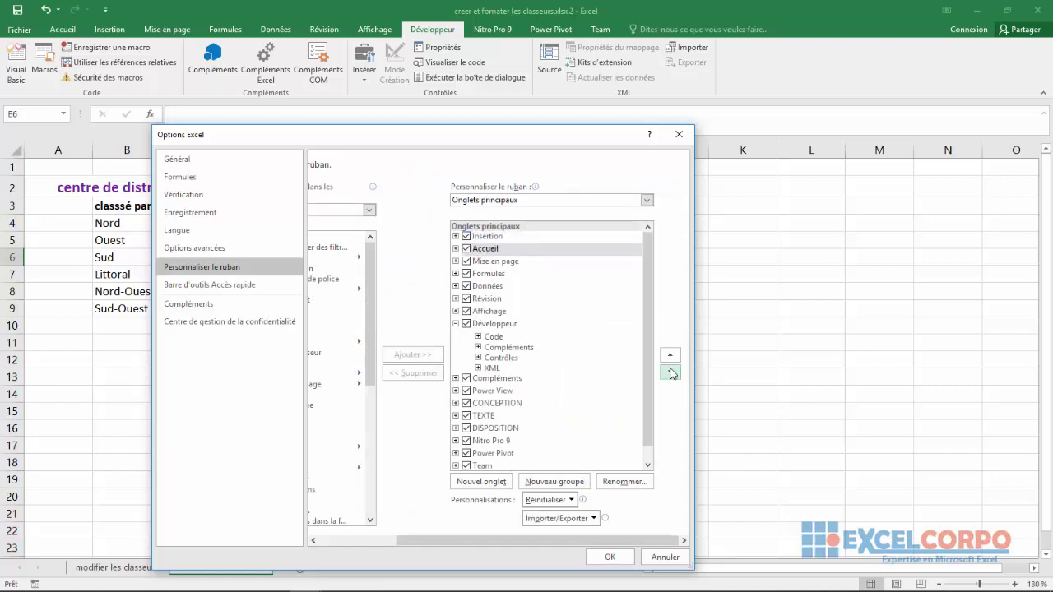
Step: Move the Accueil main tab to the end of the main tabs, below Team, and display the Accueil commands
{"action": "left_click", "coordinate": [672, 373]}
{"action": "left_click", "coordinate": [671, 374]}
{"action": "left_click", "coordinate": [671, 373]}
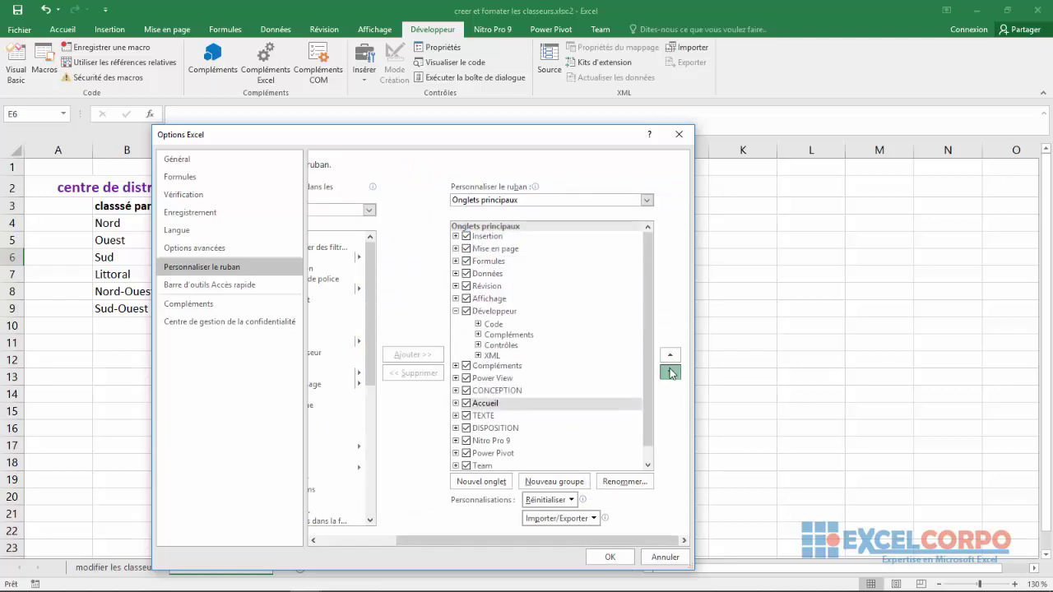
{"action": "left_click", "coordinate": [671, 373]}
{"action": "left_click", "coordinate": [670, 372]}
{"action": "left_click", "coordinate": [670, 372]}
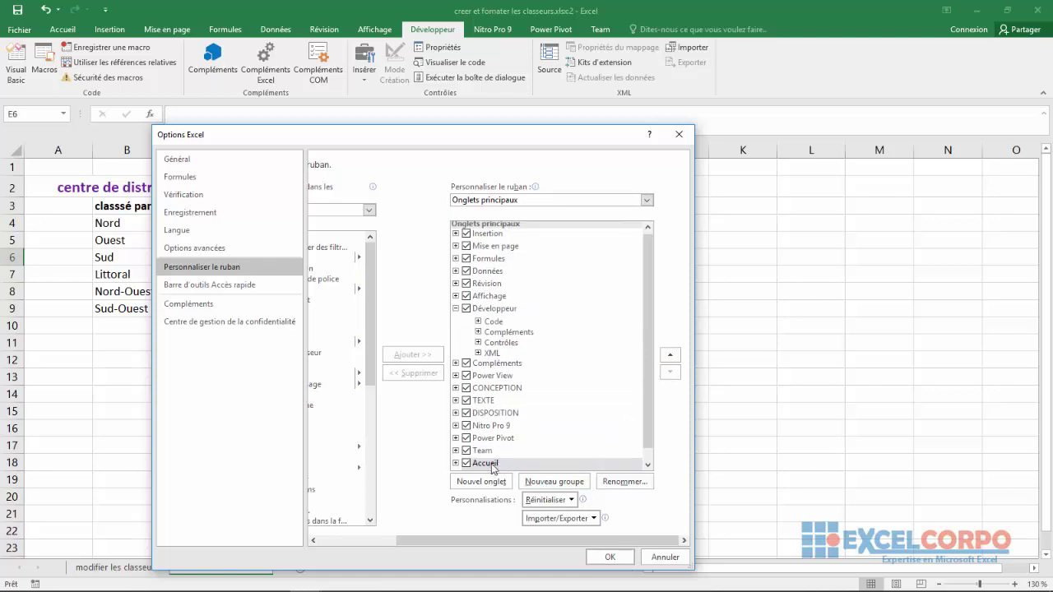
{"action": "left_click", "coordinate": [609, 557]}
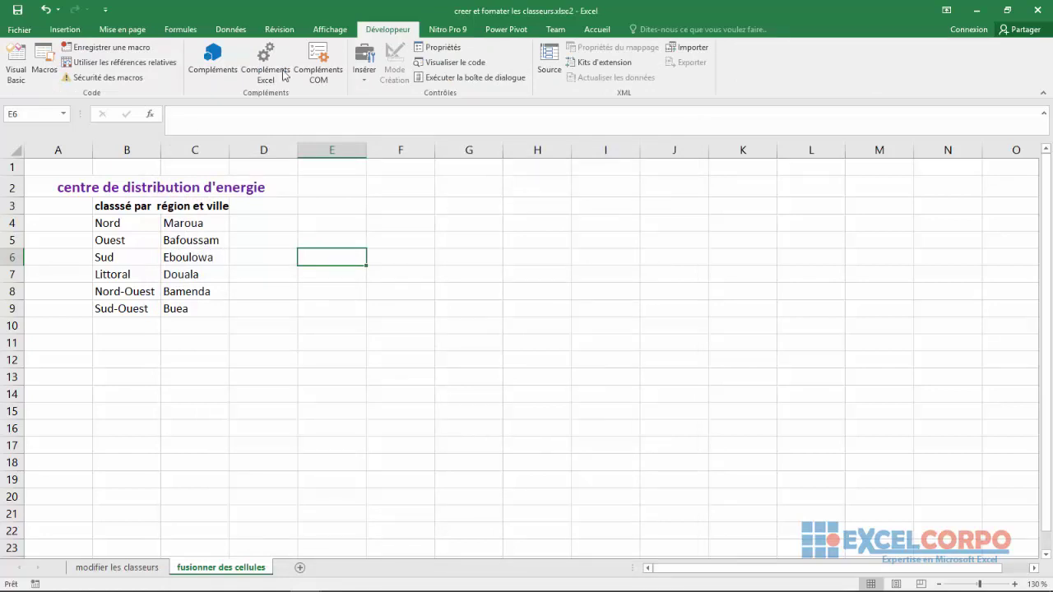
{"action": "left_click", "coordinate": [603, 29]}
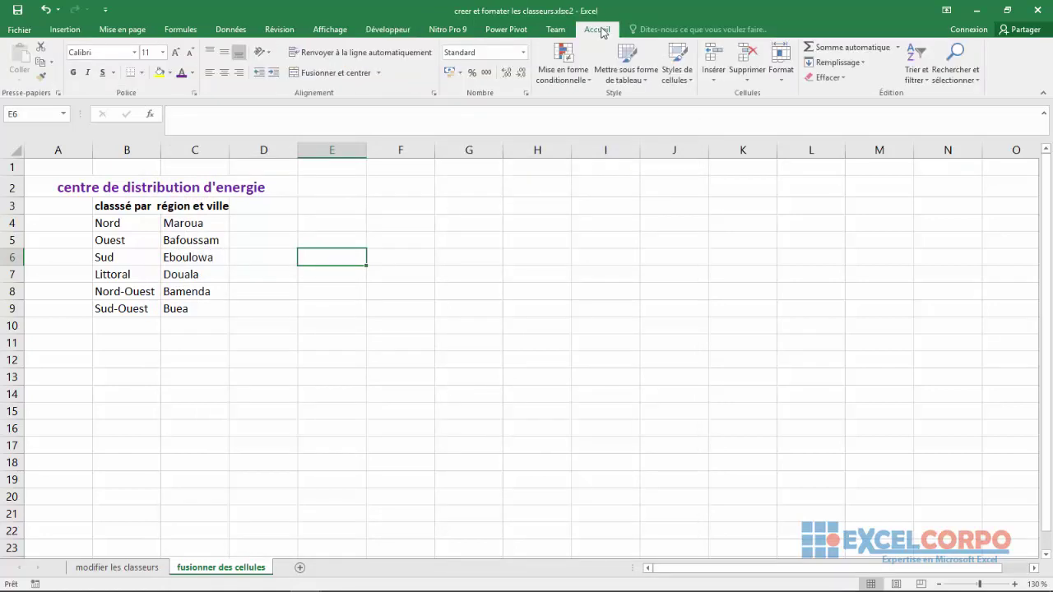
Step: Move the Accueil main tab back up to the first position through the ribbon customization options
{"action": "left_click", "coordinate": [24, 32]}
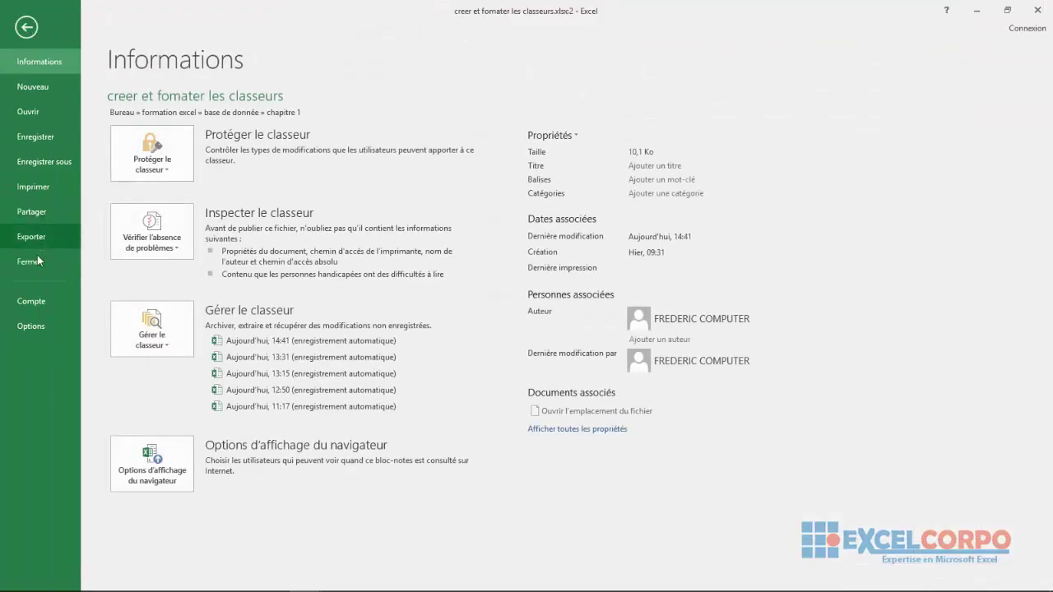
{"action": "left_click", "coordinate": [30, 326]}
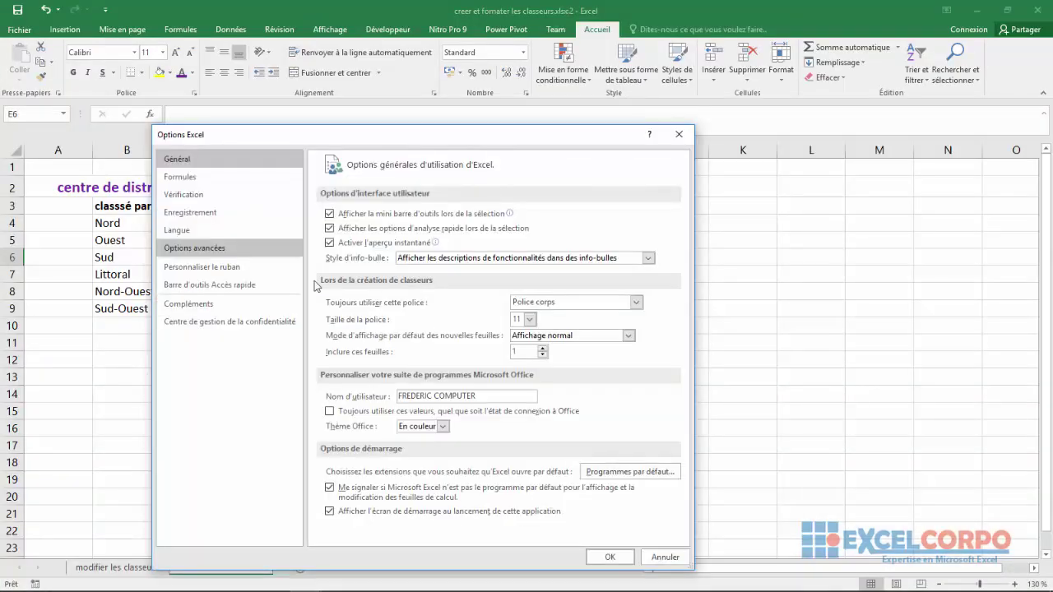
{"action": "left_click", "coordinate": [221, 267]}
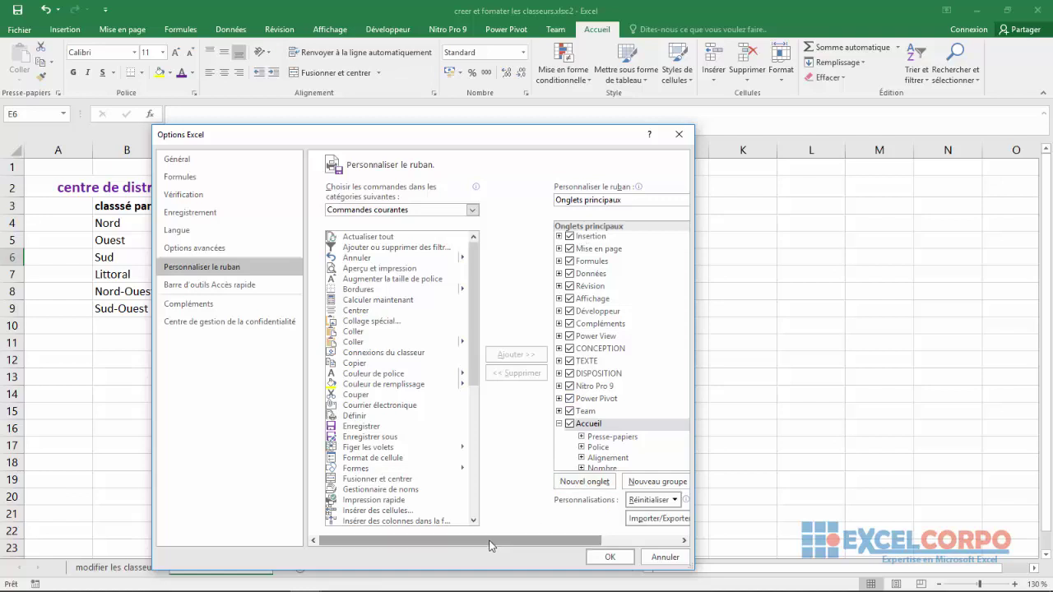
{"action": "left_click_drag", "start_coordinate": [490, 545], "coordinate": [541, 545]}
{"action": "left_click", "coordinate": [515, 425]}
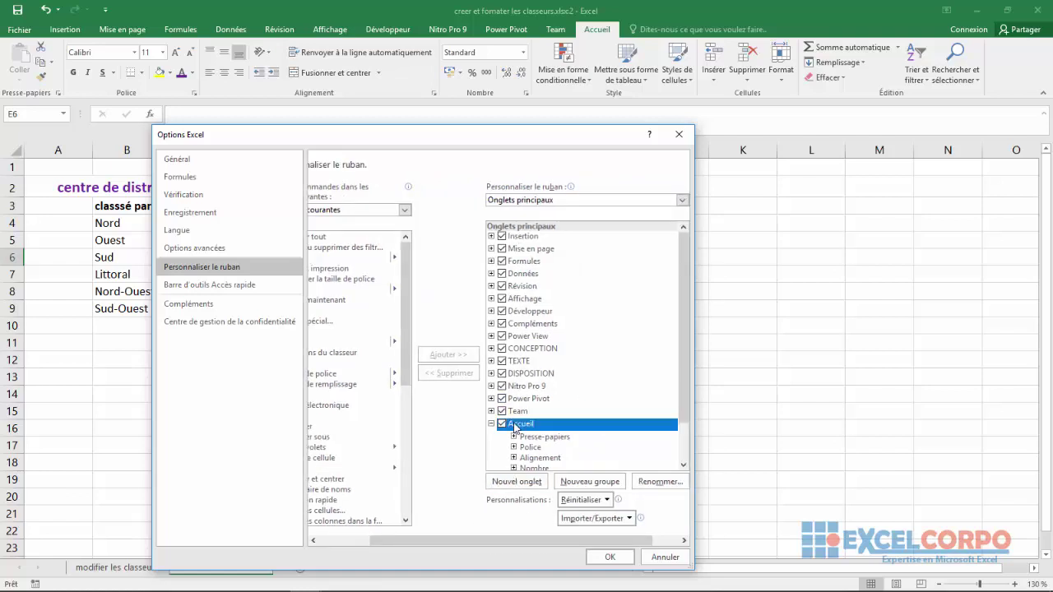
{"action": "left_click_drag", "start_coordinate": [603, 545], "coordinate": [629, 546]}
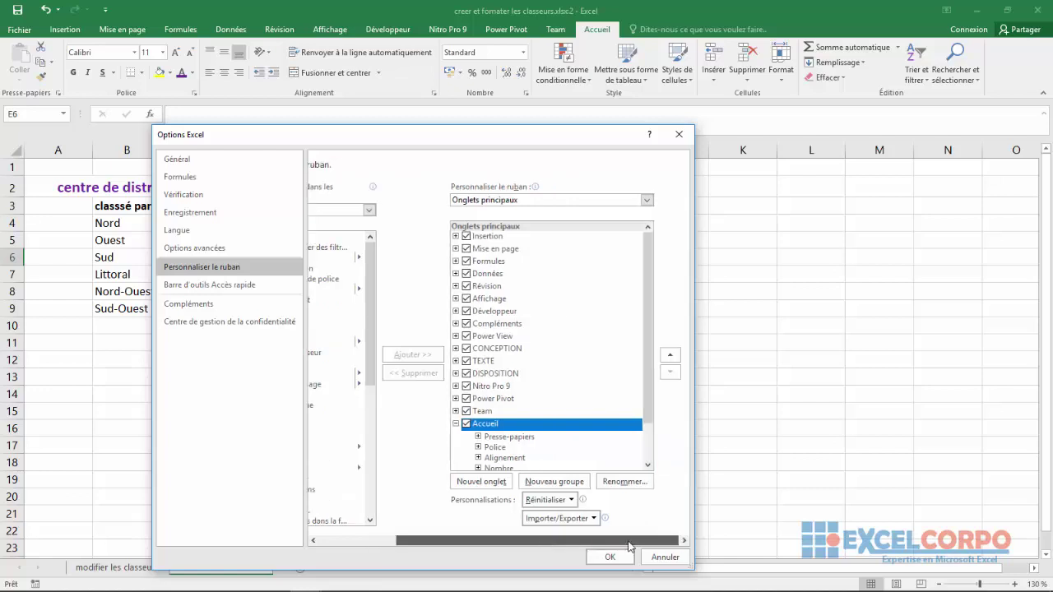
{"action": "left_click", "coordinate": [670, 355]}
{"action": "left_click", "coordinate": [671, 355]}
{"action": "left_click", "coordinate": [670, 355]}
{"action": "left_click", "coordinate": [670, 356]}
{"action": "left_click", "coordinate": [670, 355]}
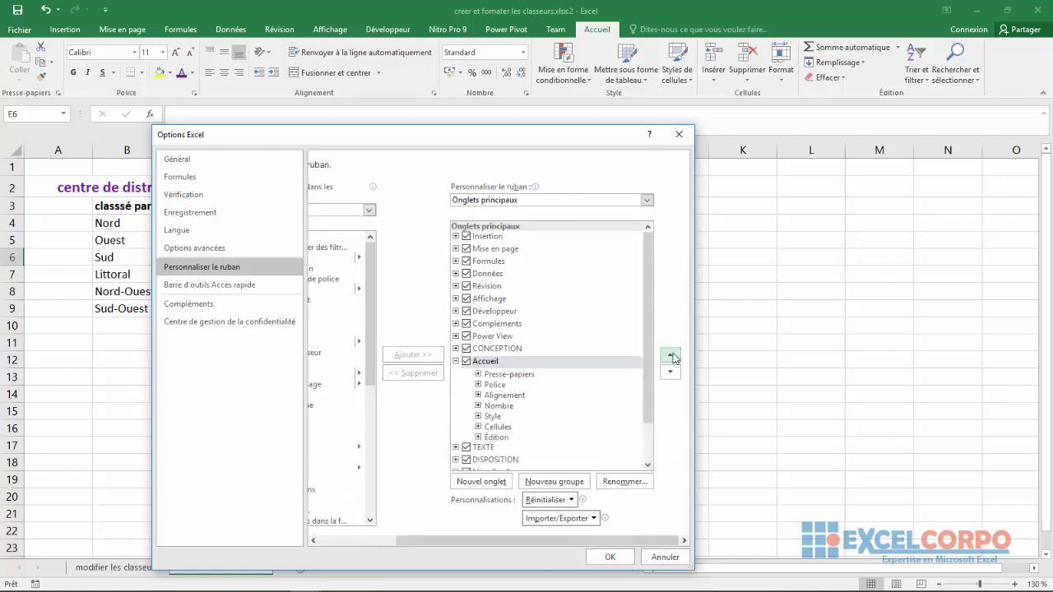
{"action": "left_click", "coordinate": [670, 355]}
{"action": "left_click", "coordinate": [671, 356]}
{"action": "left_click", "coordinate": [671, 355]}
{"action": "left_click", "coordinate": [670, 356]}
{"action": "left_click", "coordinate": [670, 356]}
{"action": "left_click", "coordinate": [670, 355]}
{"action": "left_click", "coordinate": [670, 355]}
{"action": "left_click", "coordinate": [670, 355]}
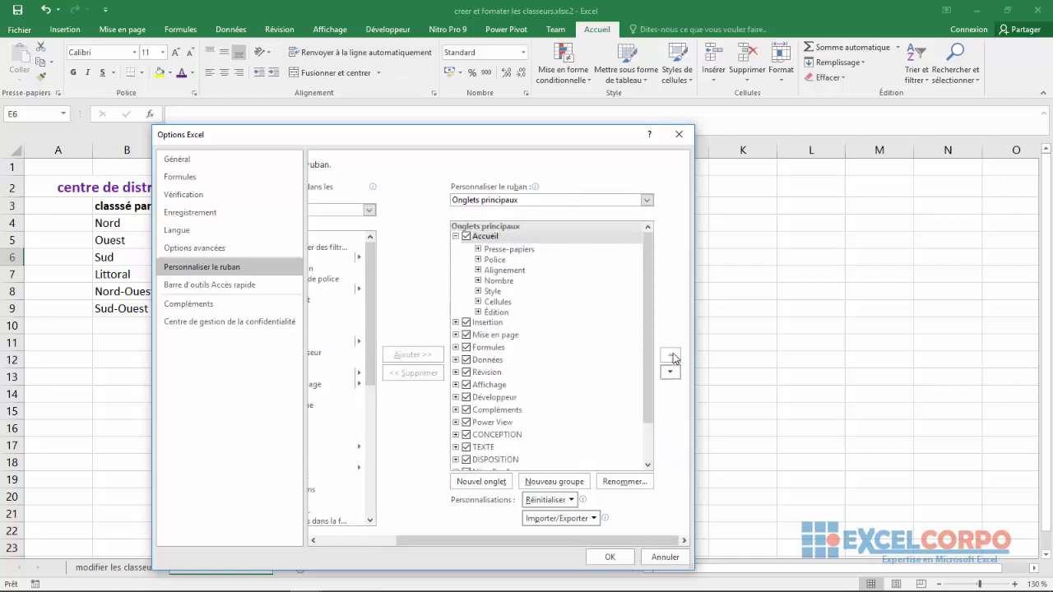
{"action": "left_click", "coordinate": [610, 557]}
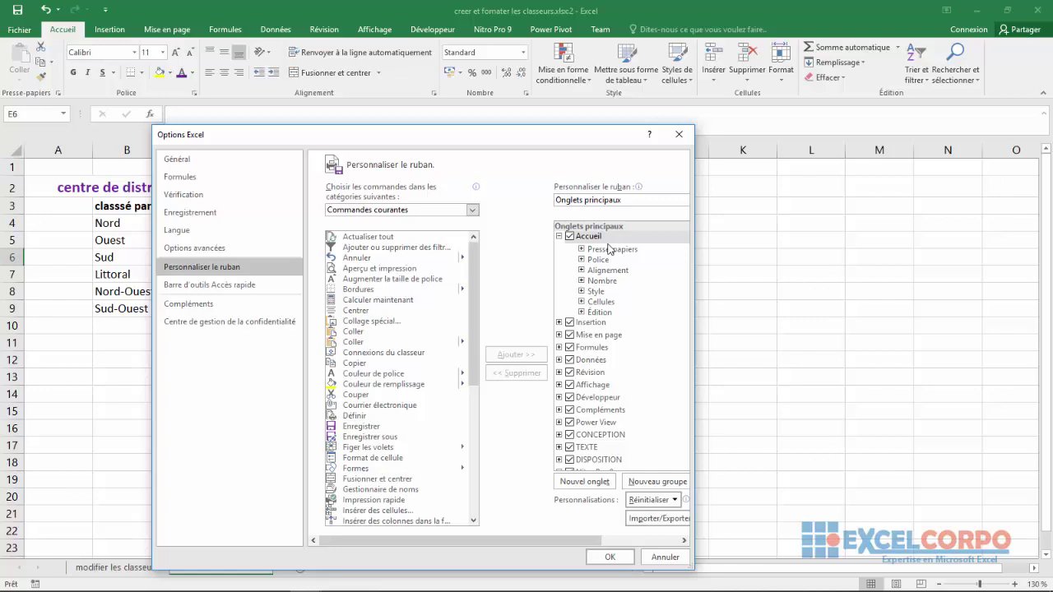
Step: In the ribbon customization options, create a custom tab below Accueil and add the Coller command to its new group
{"action": "left_click", "coordinate": [591, 482]}
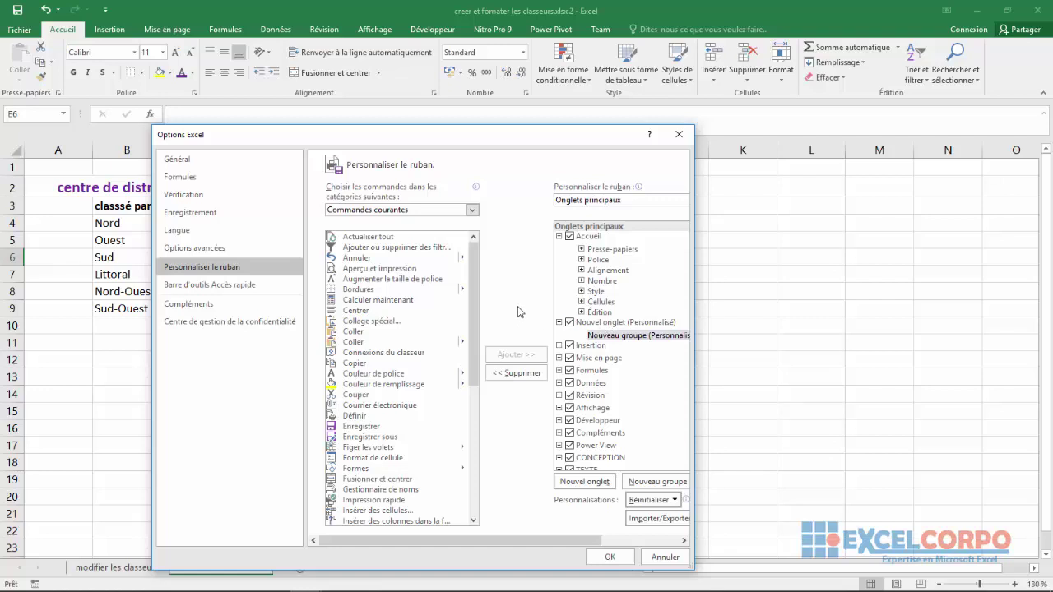
{"action": "mouse_move", "coordinate": [474, 258]}
{"action": "left_mouse_down"}
{"action": "mouse_move", "coordinate": [473, 268]}
{"action": "mouse_move", "coordinate": [474, 246]}
{"action": "left_mouse_up"}
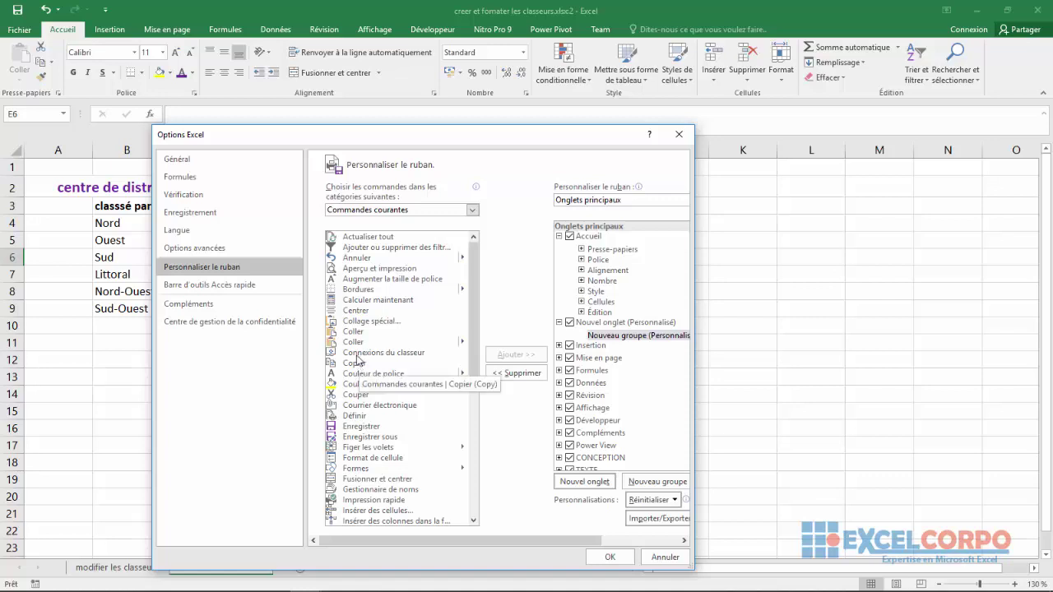
{"action": "left_click", "coordinate": [359, 331]}
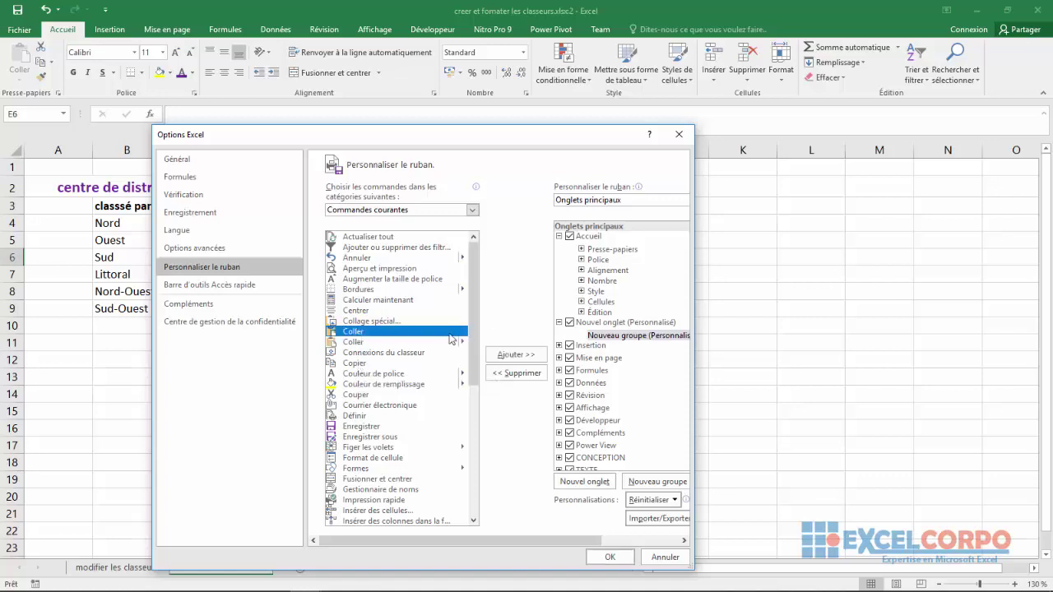
{"action": "left_click", "coordinate": [516, 355]}
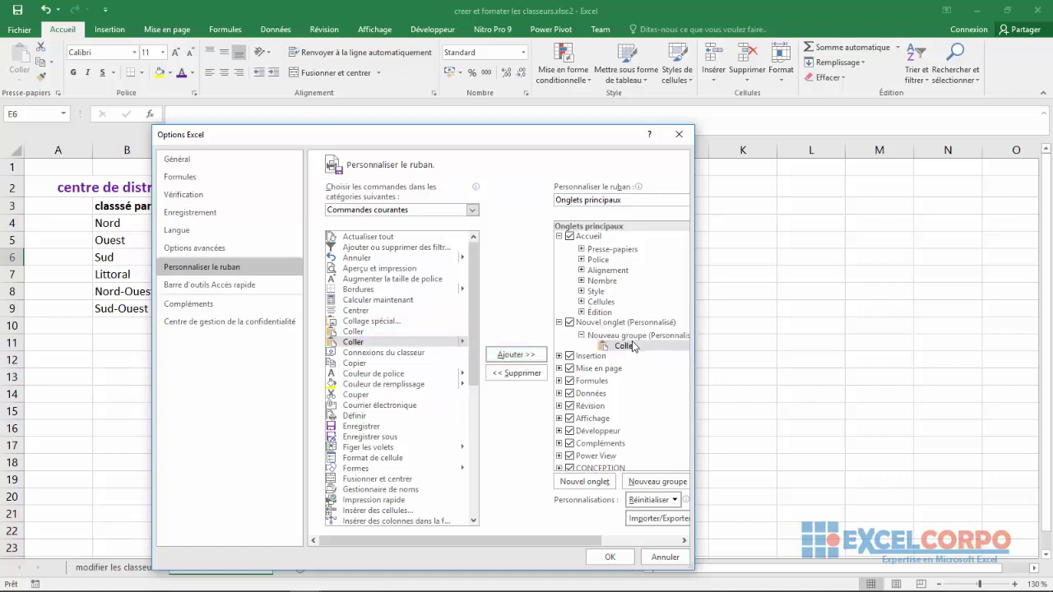
Step: Add the Couper and Copier commands to the custom tab's group, and display the new tab in the ribbon
{"action": "left_click", "coordinate": [353, 398]}
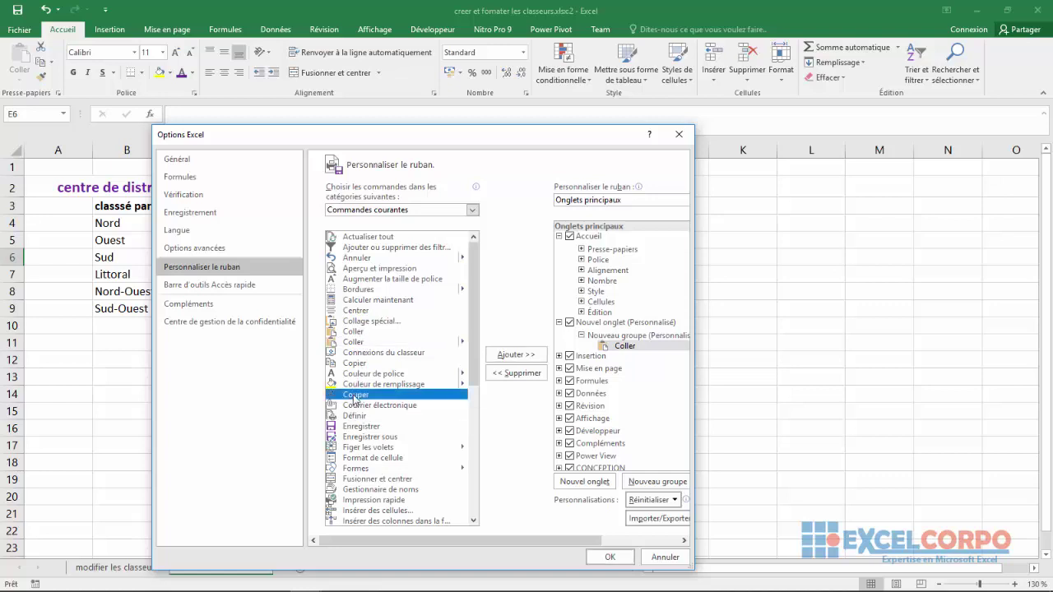
{"action": "left_click", "coordinate": [504, 360]}
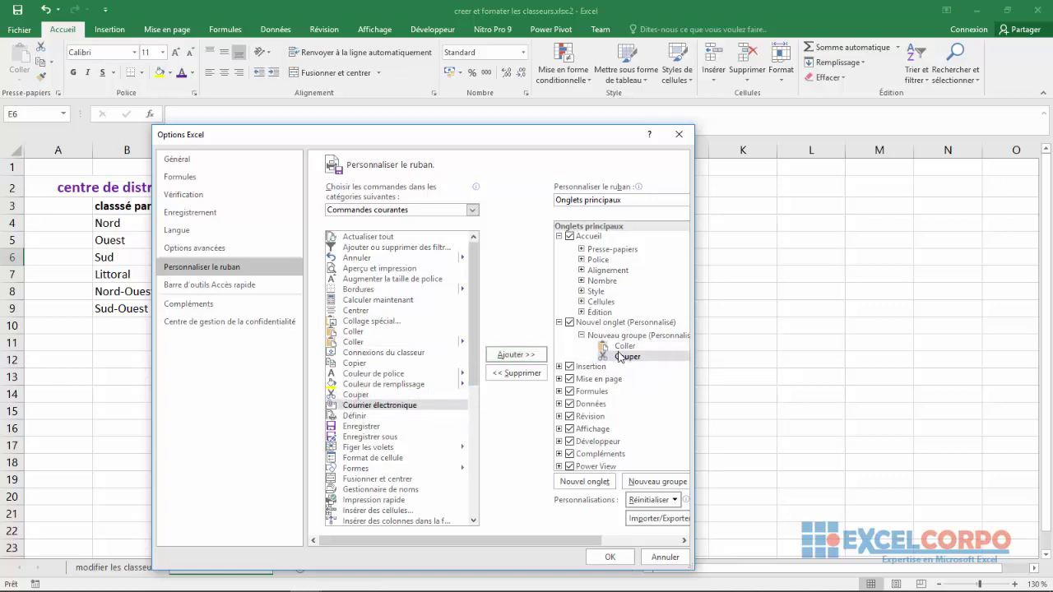
{"action": "left_click", "coordinate": [362, 364]}
{"action": "left_click", "coordinate": [516, 355]}
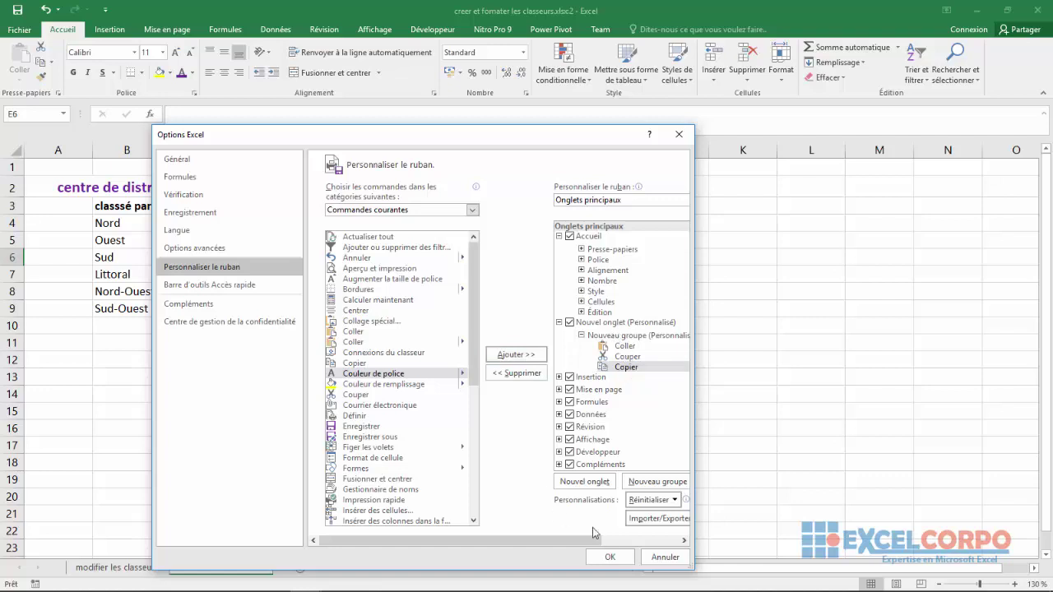
{"action": "left_click", "coordinate": [609, 557]}
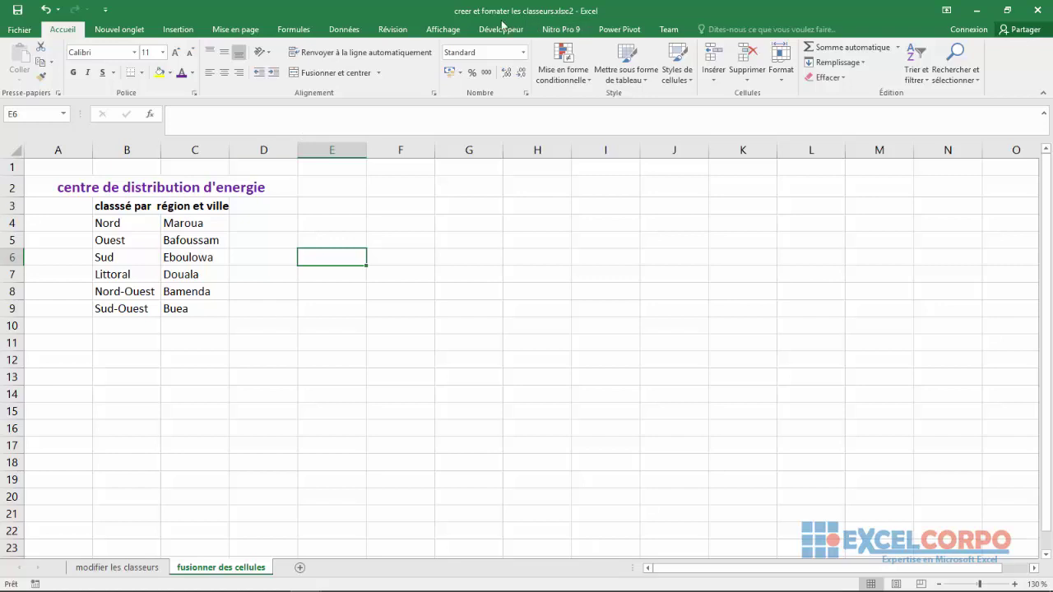
{"action": "left_click", "coordinate": [118, 32]}
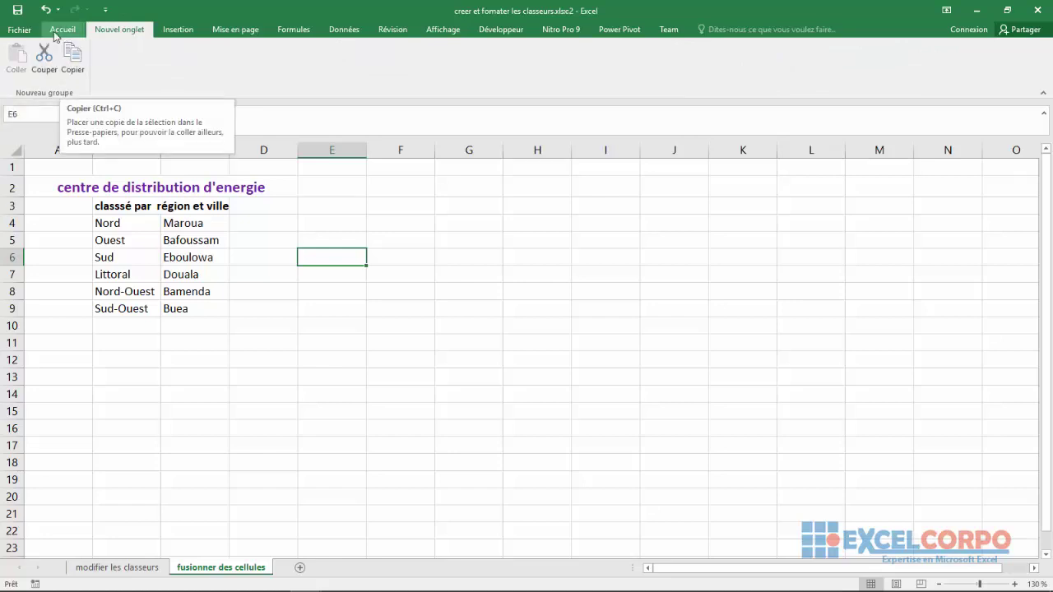
Step: Rename the custom tab Nouvel onglet as "option de collage" through the ribbon customization options
{"action": "left_click", "coordinate": [13, 31]}
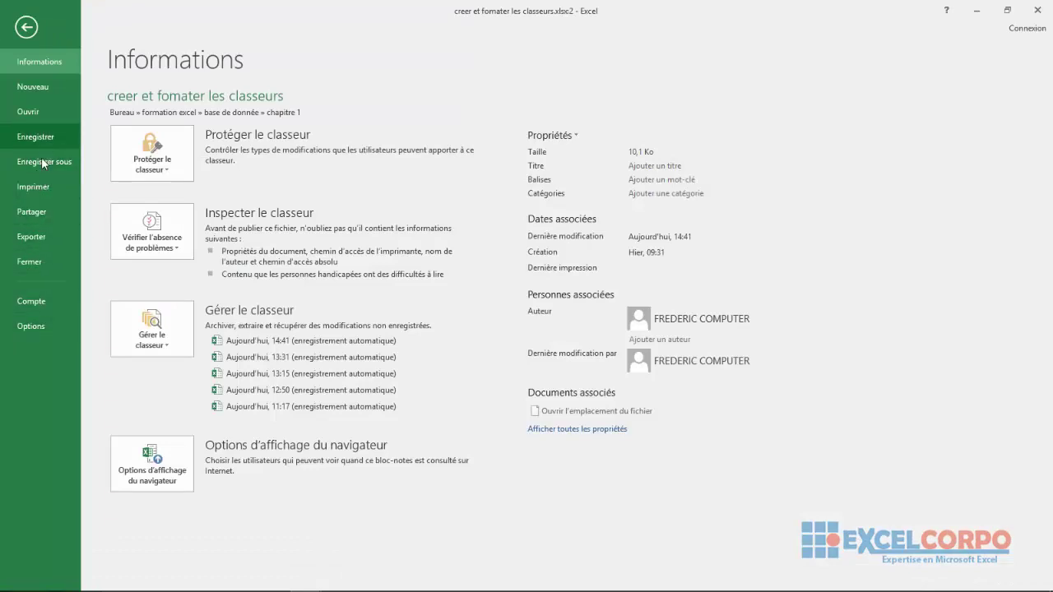
{"action": "left_click", "coordinate": [32, 326]}
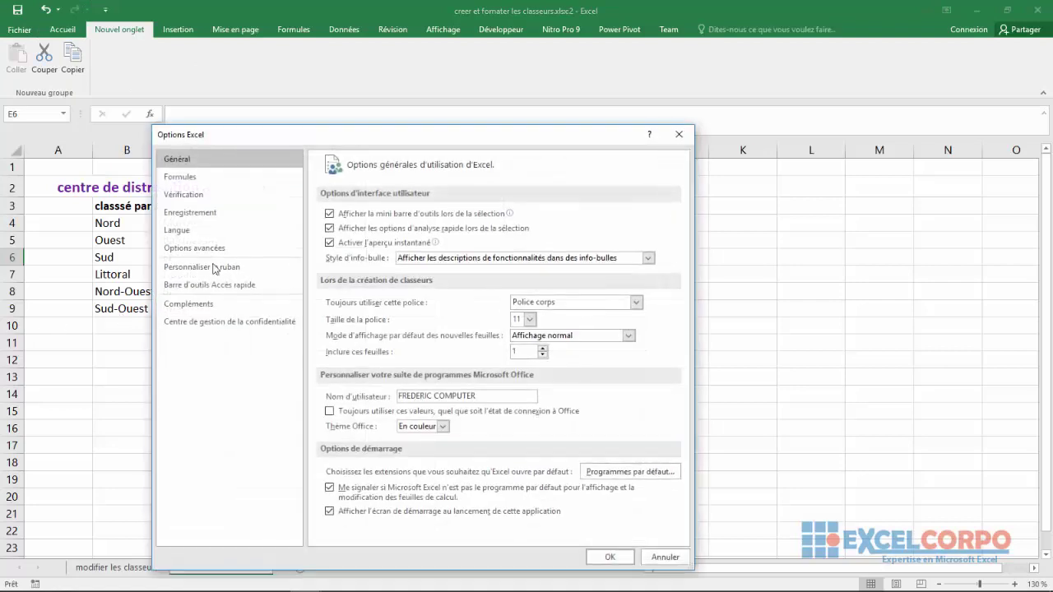
{"action": "left_click", "coordinate": [220, 268]}
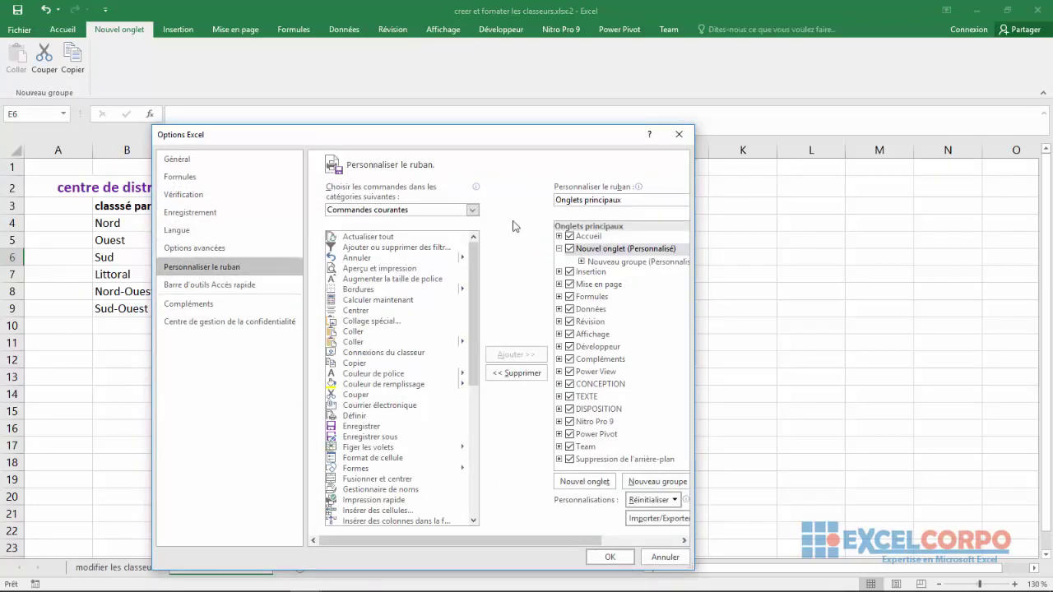
{"action": "left_click", "coordinate": [621, 249]}
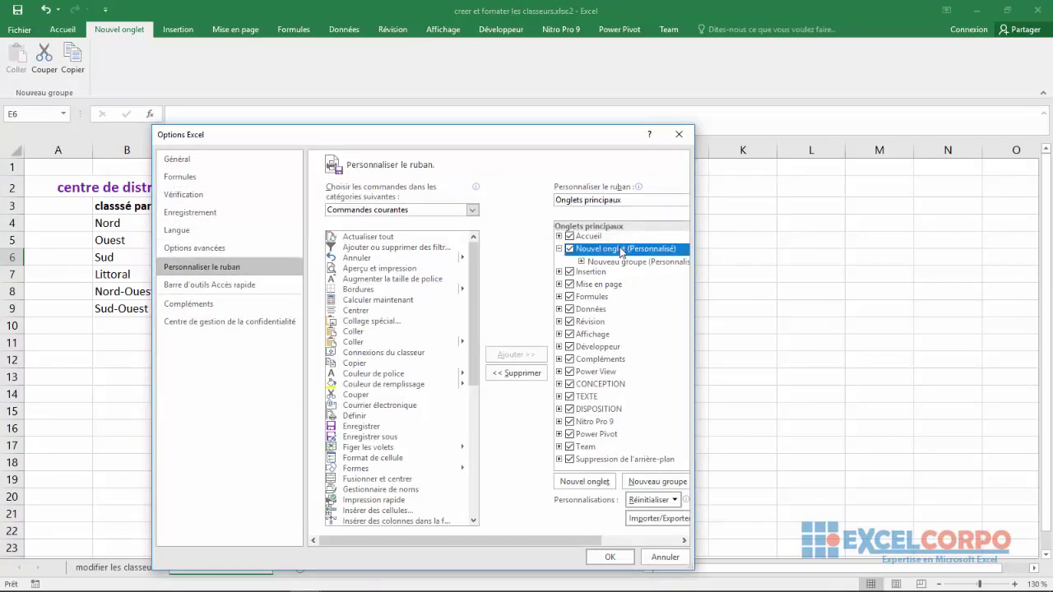
{"action": "right_click", "coordinate": [621, 251]}
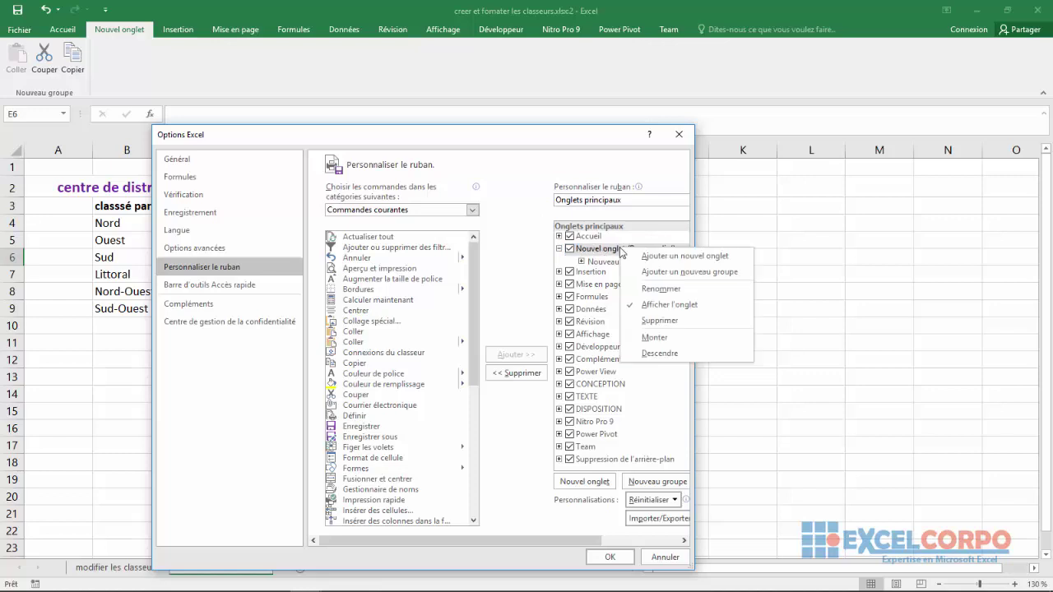
{"action": "left_click", "coordinate": [661, 290]}
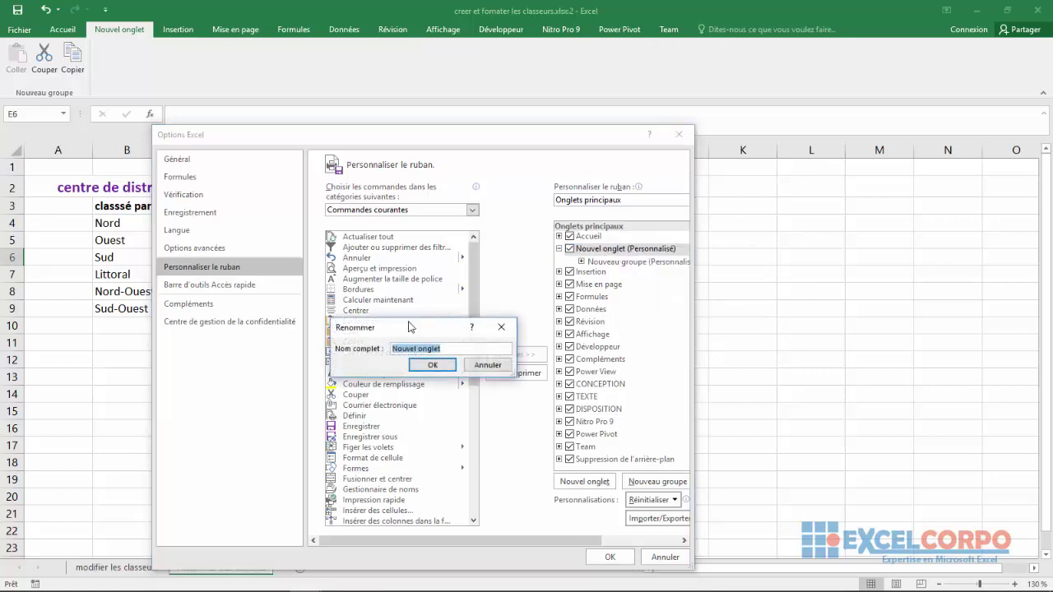
{"action": "left_click_drag", "start_coordinate": [409, 326], "coordinate": [429, 246]}
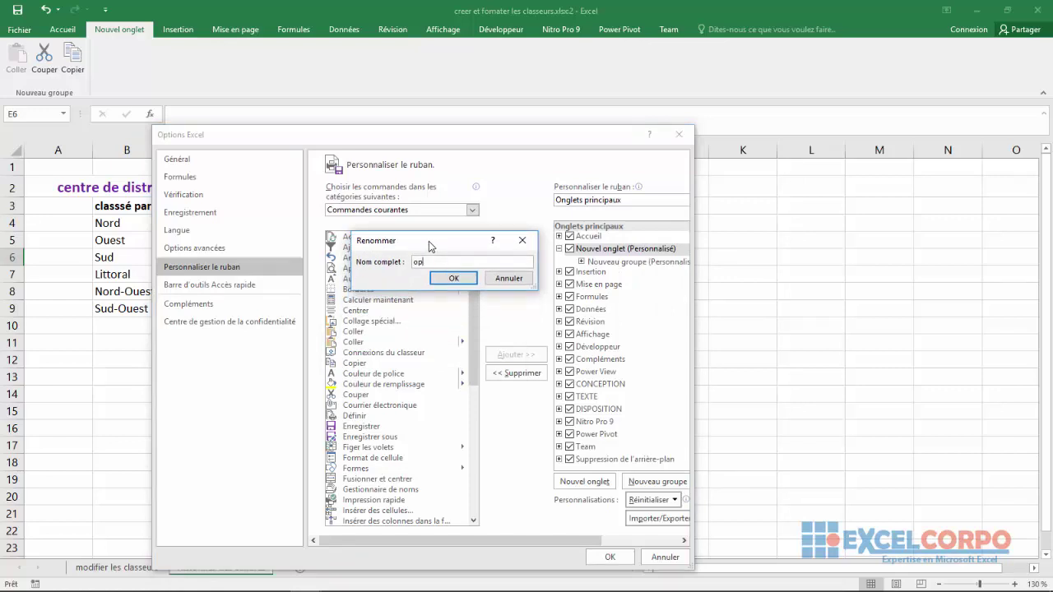
{"action": "type", "text": "option de collage"}
{"action": "left_click", "coordinate": [448, 278]}
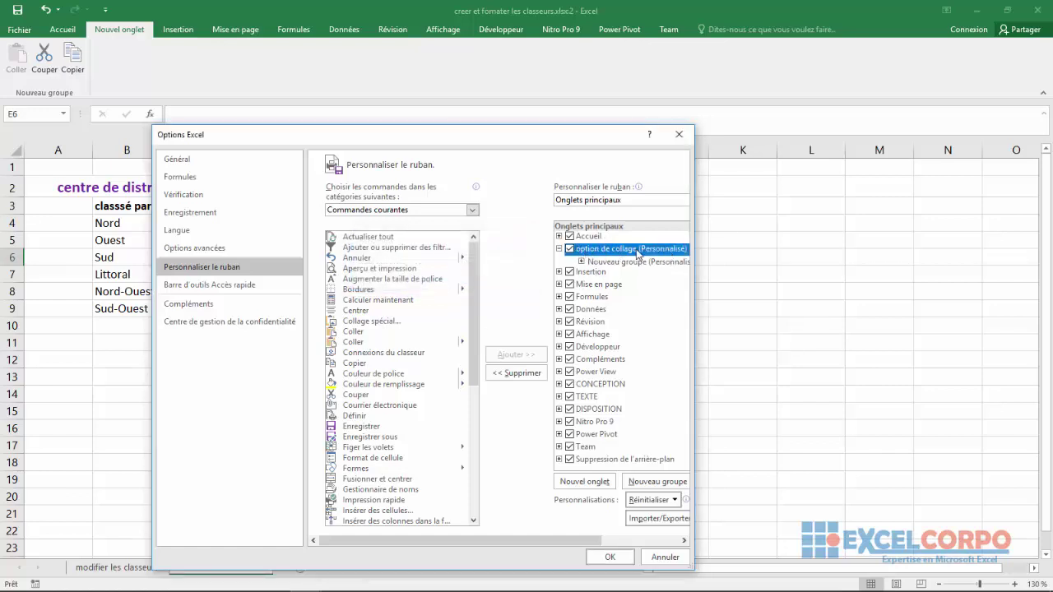
{"action": "left_click", "coordinate": [609, 556]}
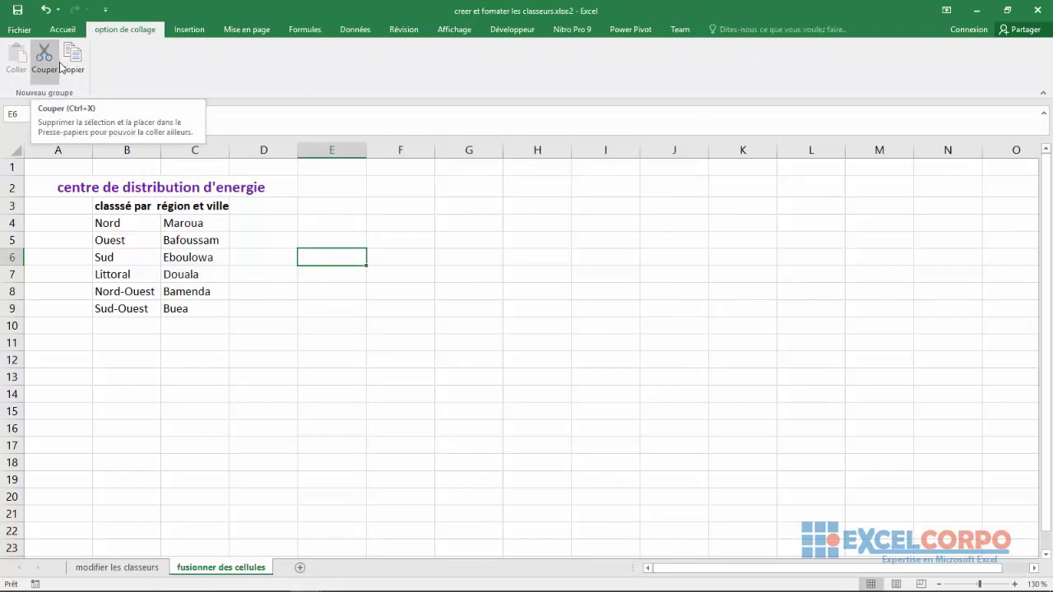
Step: In the ribbon customization options, rename the group Nouveau groupe of the option de collage tab as "Nouveau"
{"action": "left_click", "coordinate": [21, 31]}
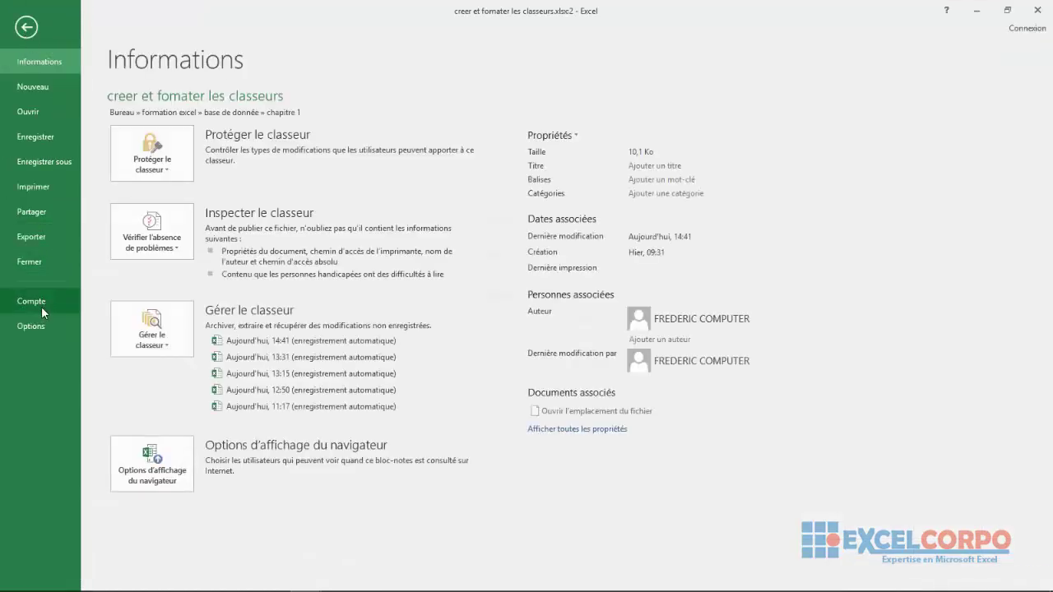
{"action": "key", "text": "Escape"}
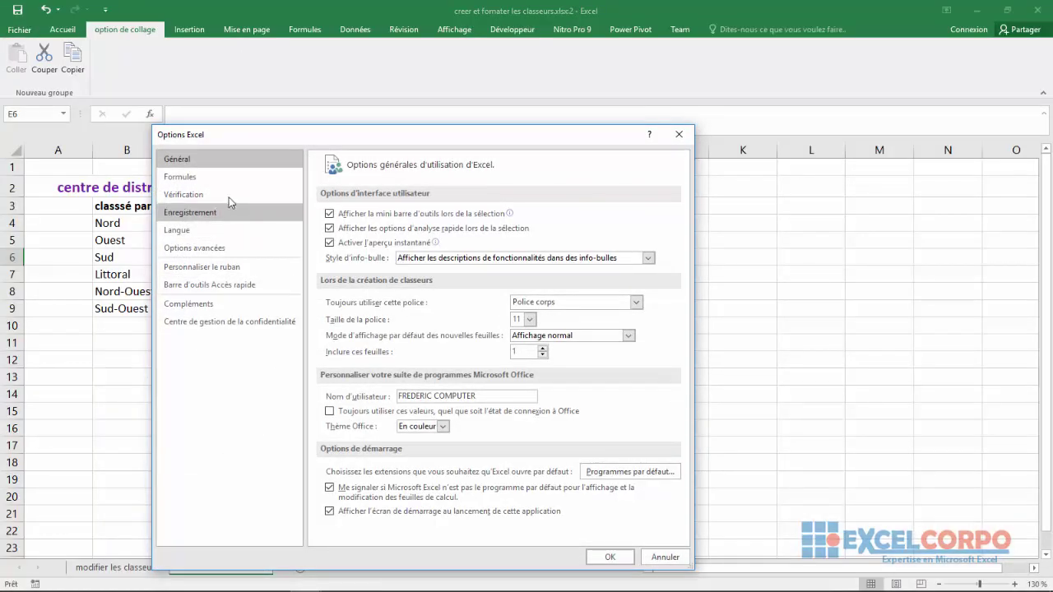
{"action": "left_click", "coordinate": [229, 267]}
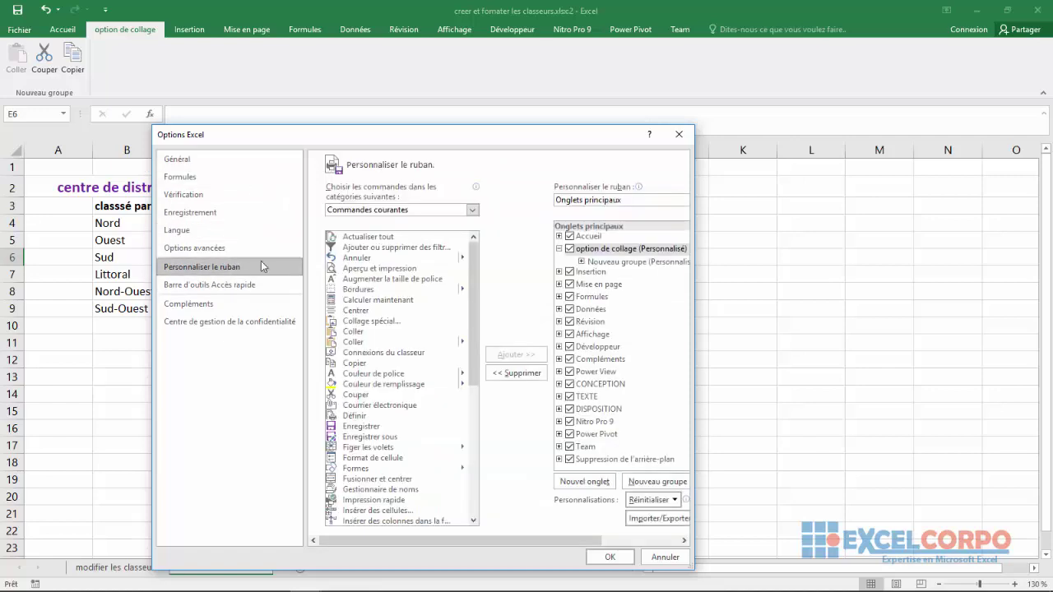
{"action": "left_click", "coordinate": [630, 262]}
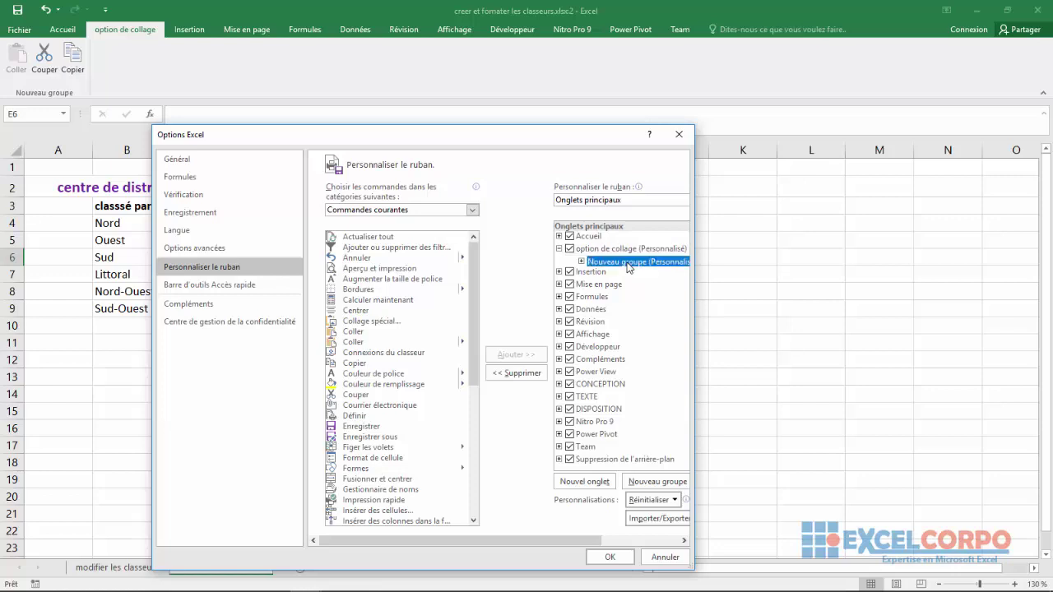
{"action": "right_click", "coordinate": [629, 264]}
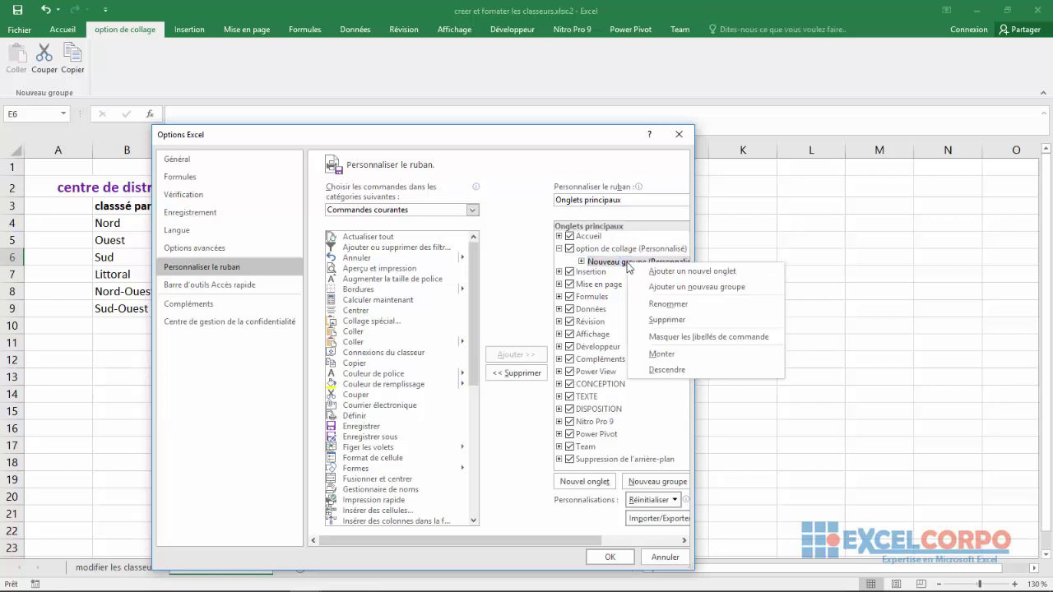
{"action": "left_click", "coordinate": [681, 303]}
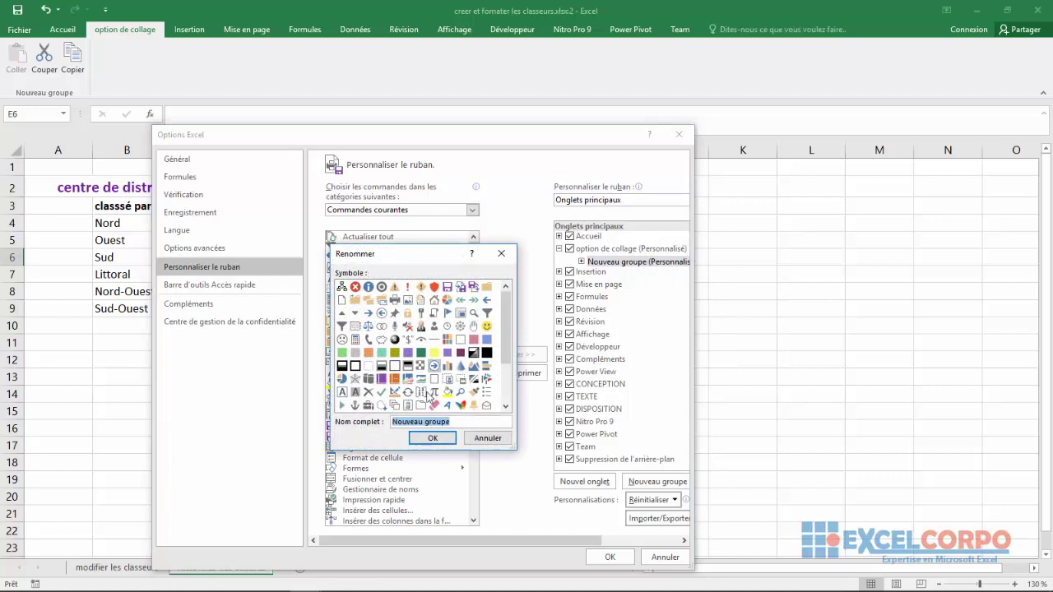
{"action": "left_click", "coordinate": [455, 423]}
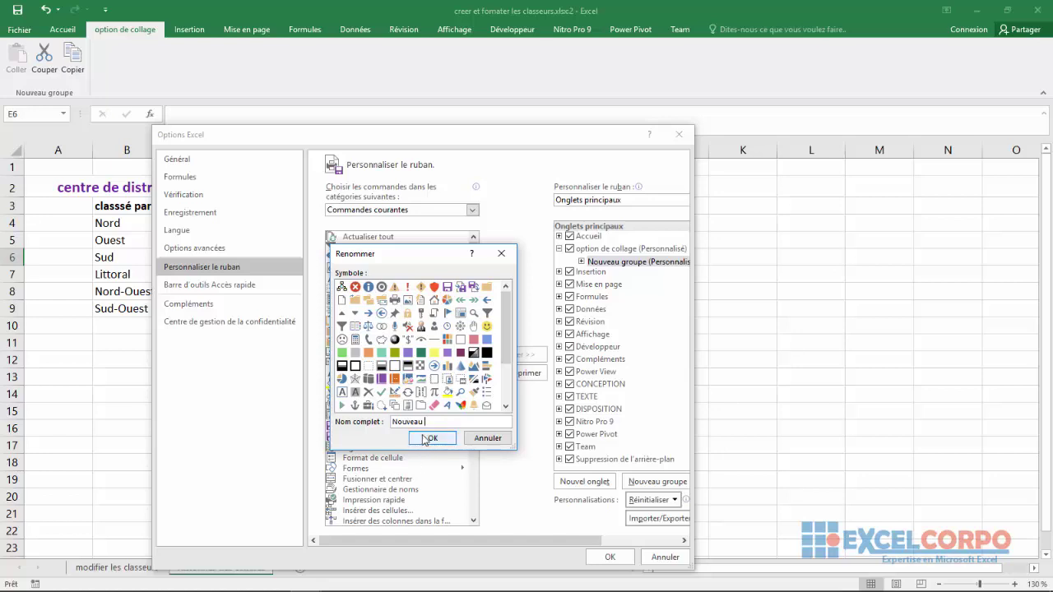
{"action": "left_click", "coordinate": [426, 437]}
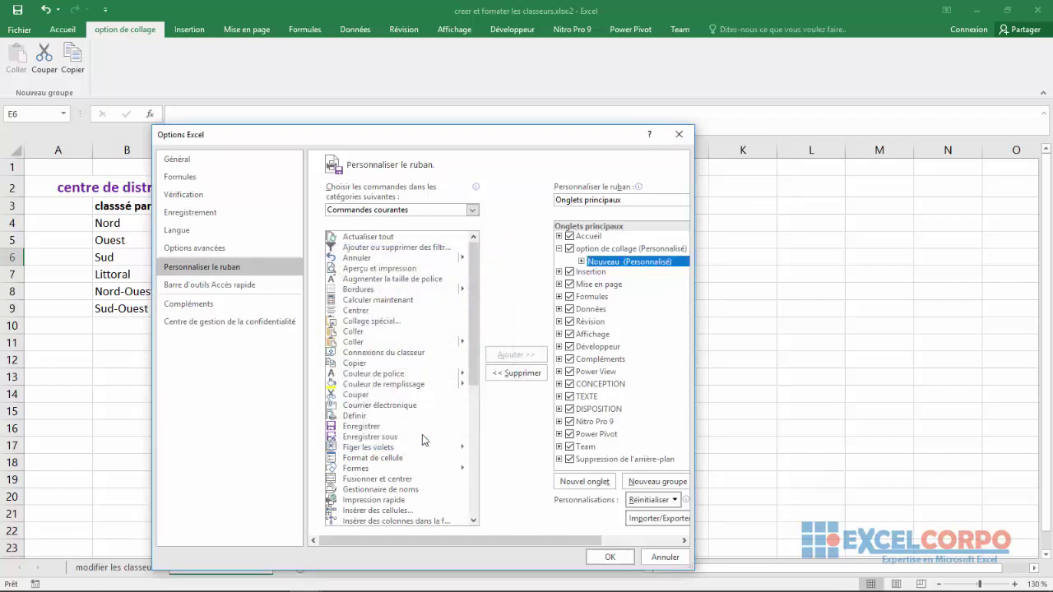
Step: Remove the Coller command from the Nouveau group of the option de collage tab and apply the ribbon changes
{"action": "left_click", "coordinate": [582, 261]}
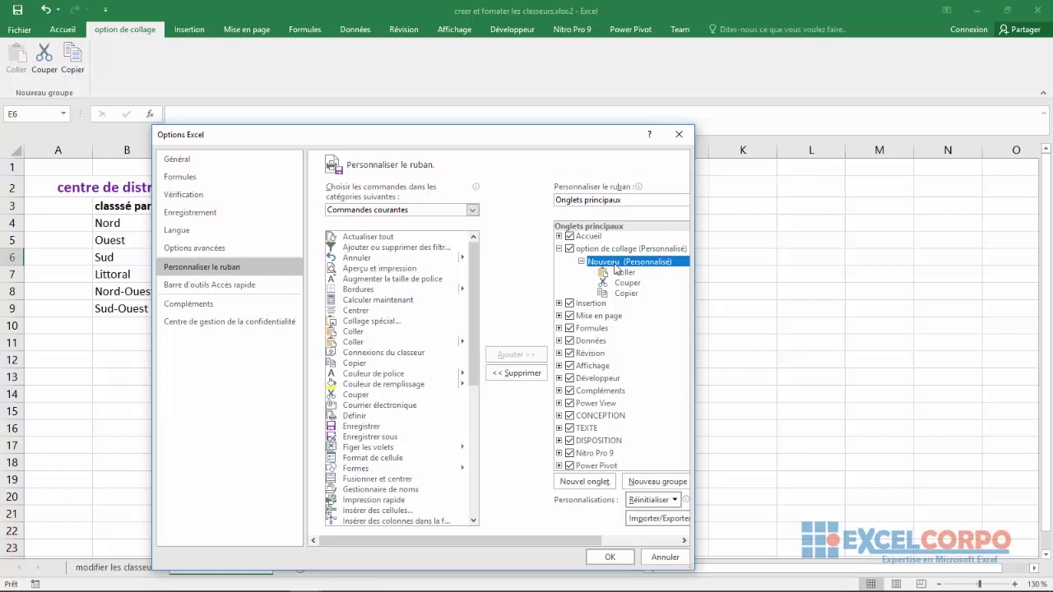
{"action": "left_click", "coordinate": [614, 275]}
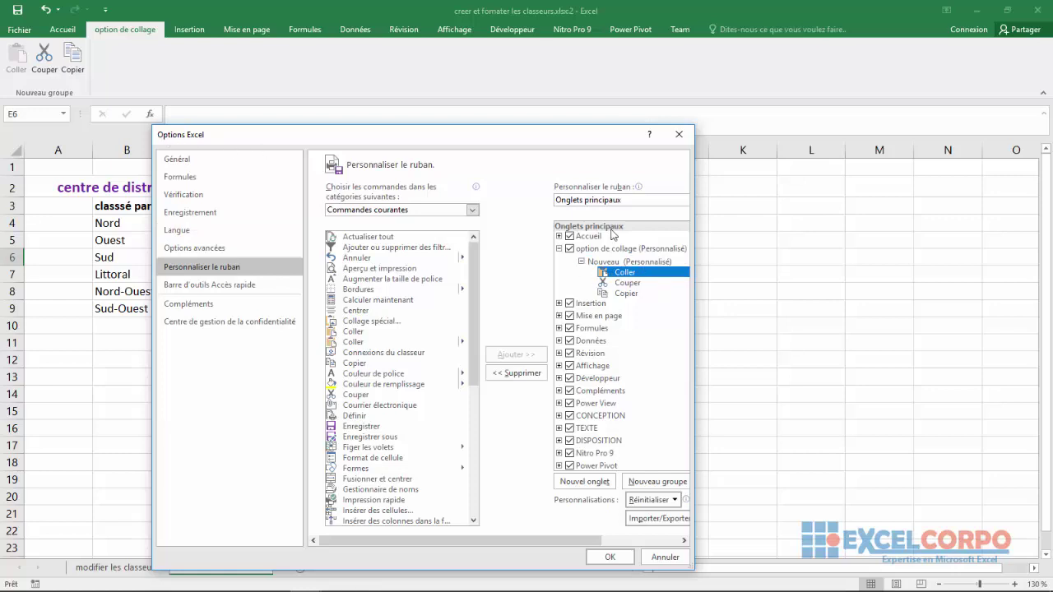
{"action": "right_click", "coordinate": [624, 274]}
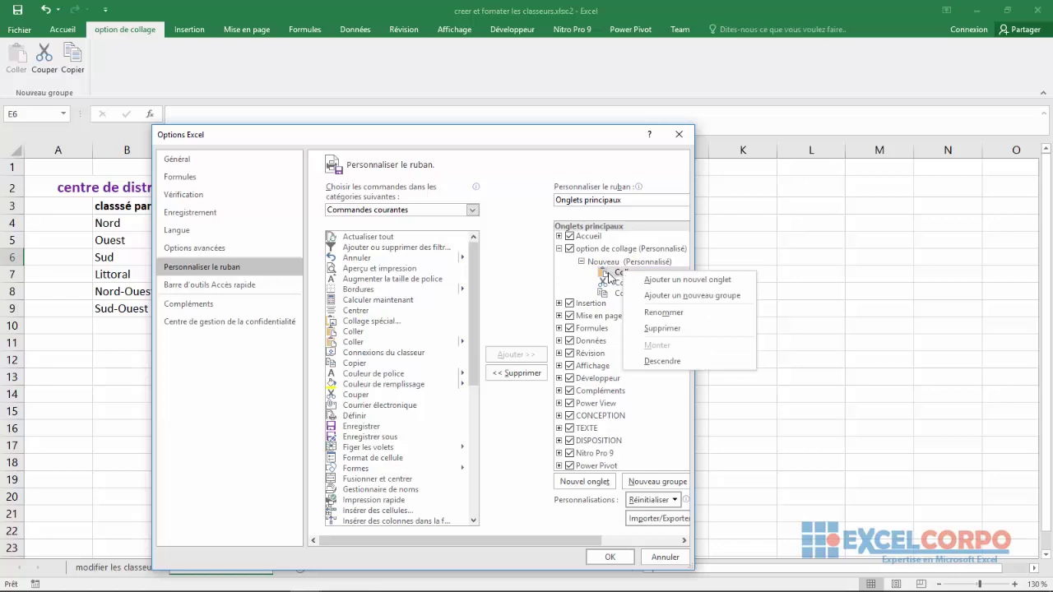
{"action": "left_click", "coordinate": [665, 328]}
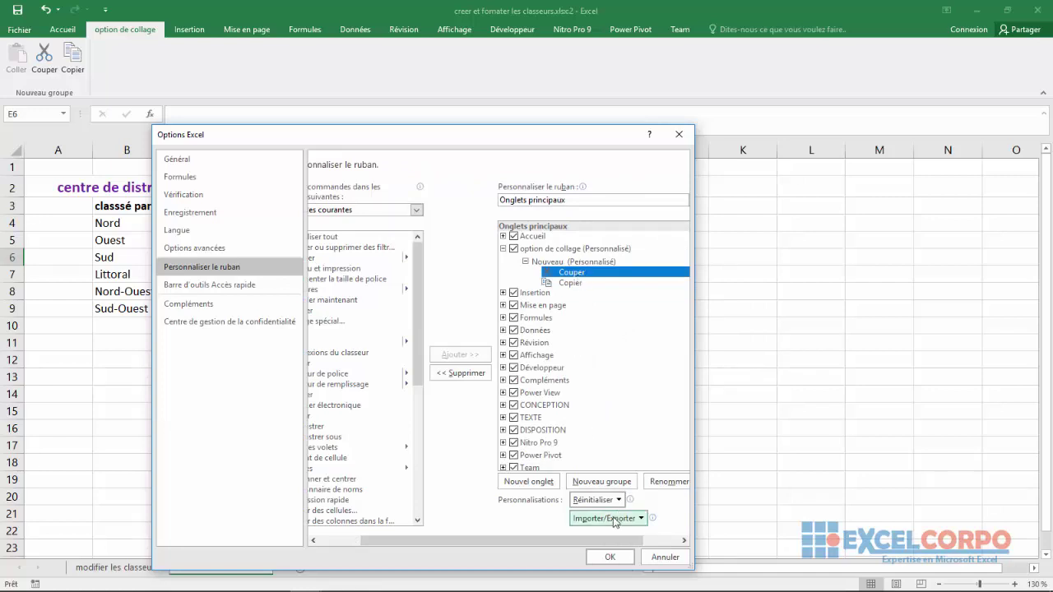
{"action": "left_click", "coordinate": [609, 559]}
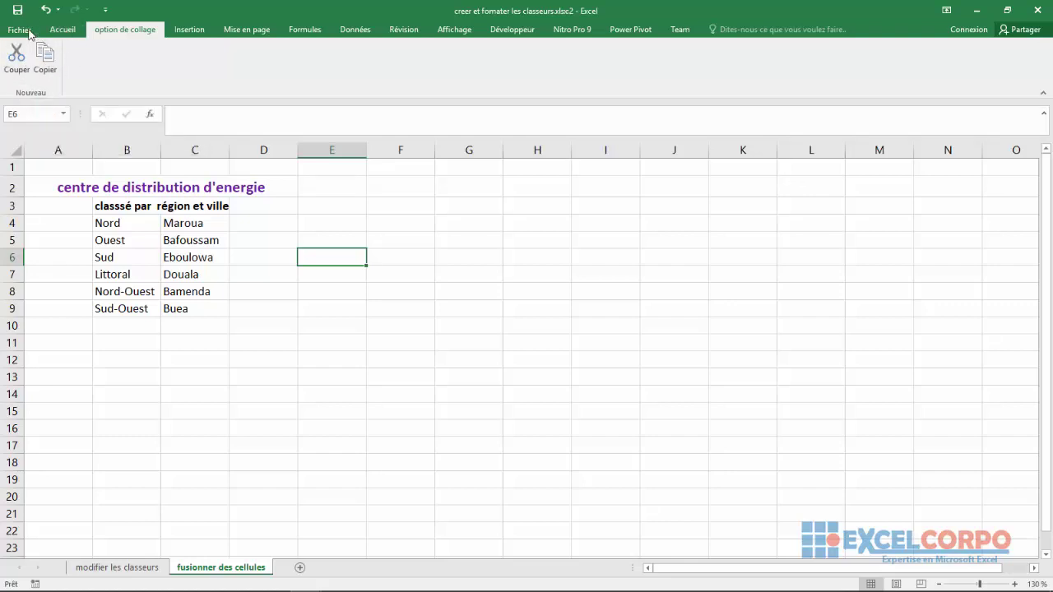
Step: Start an export of all customizations from the ribbon customization options
{"action": "left_click", "coordinate": [28, 29]}
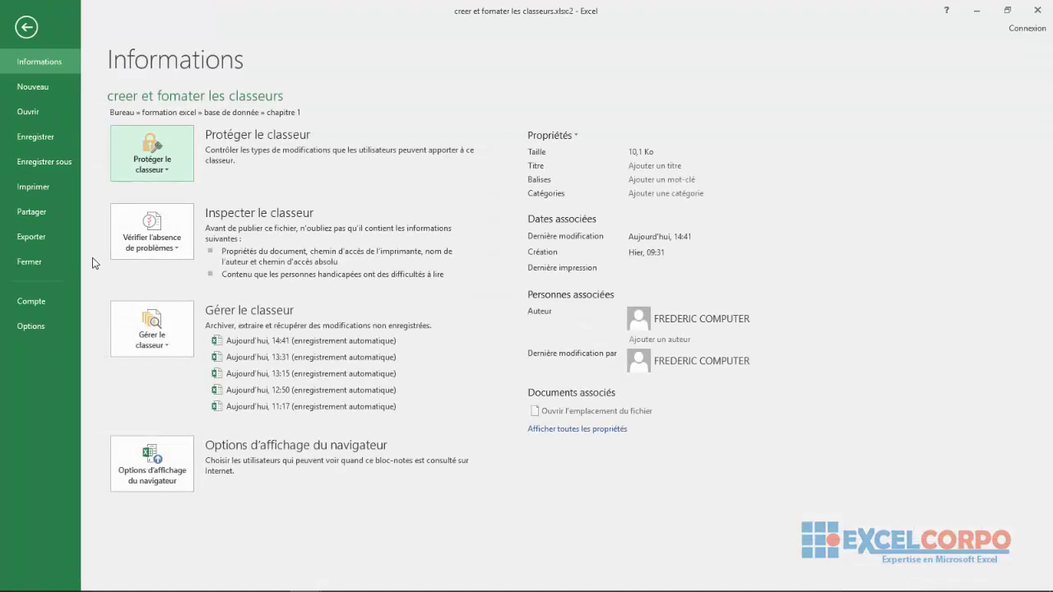
{"action": "left_click", "coordinate": [37, 317]}
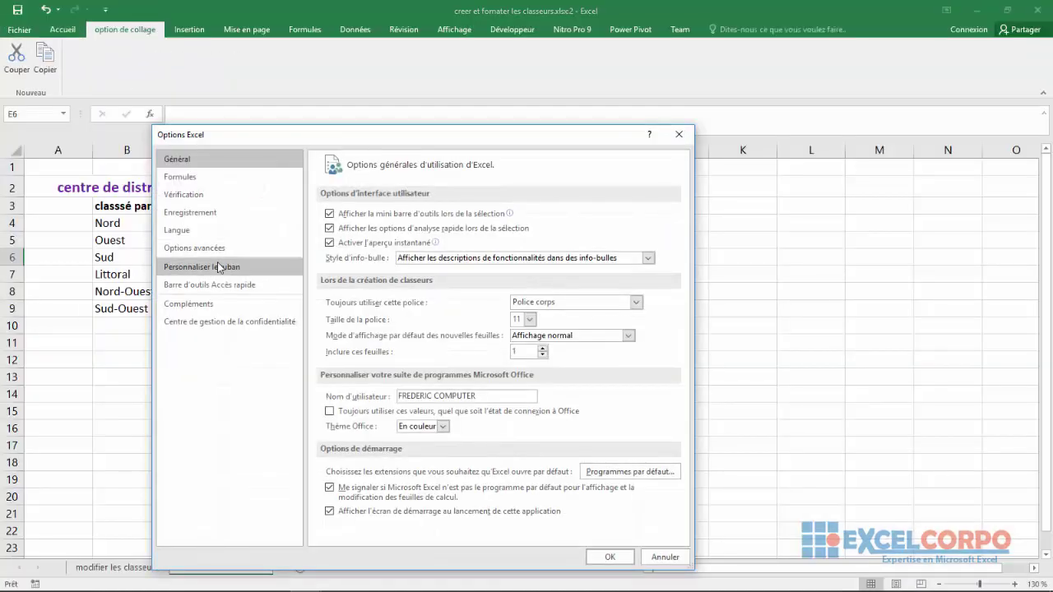
{"action": "left_click", "coordinate": [219, 267]}
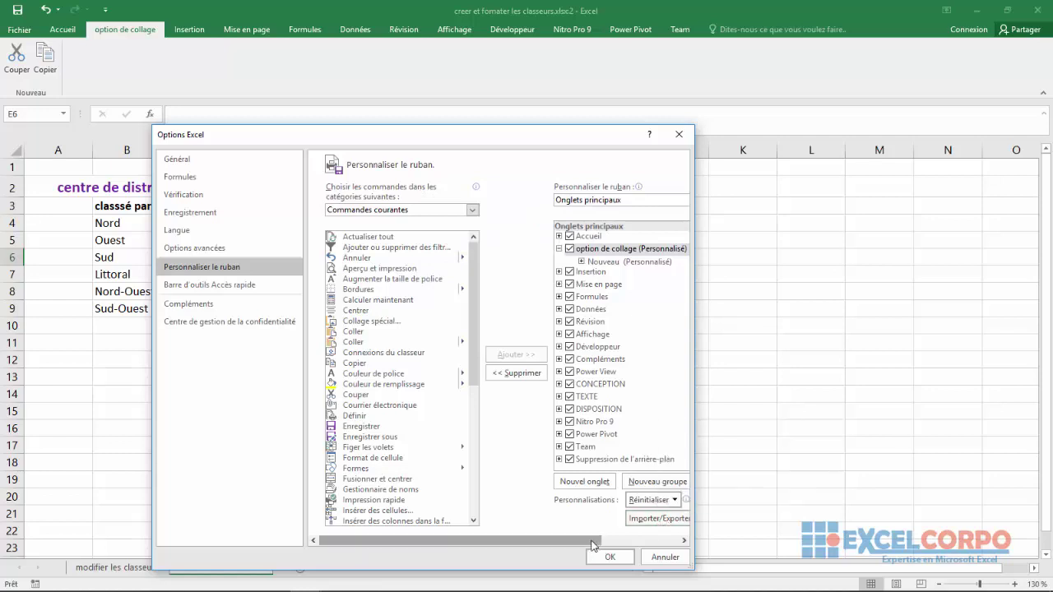
{"action": "left_click", "coordinate": [642, 540]}
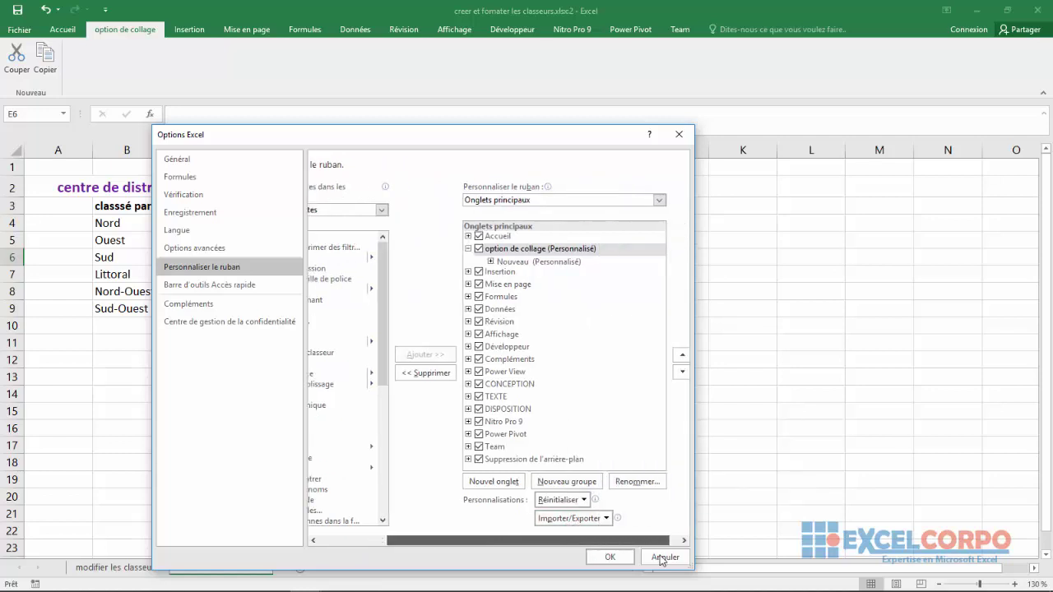
{"action": "left_click", "coordinate": [567, 521]}
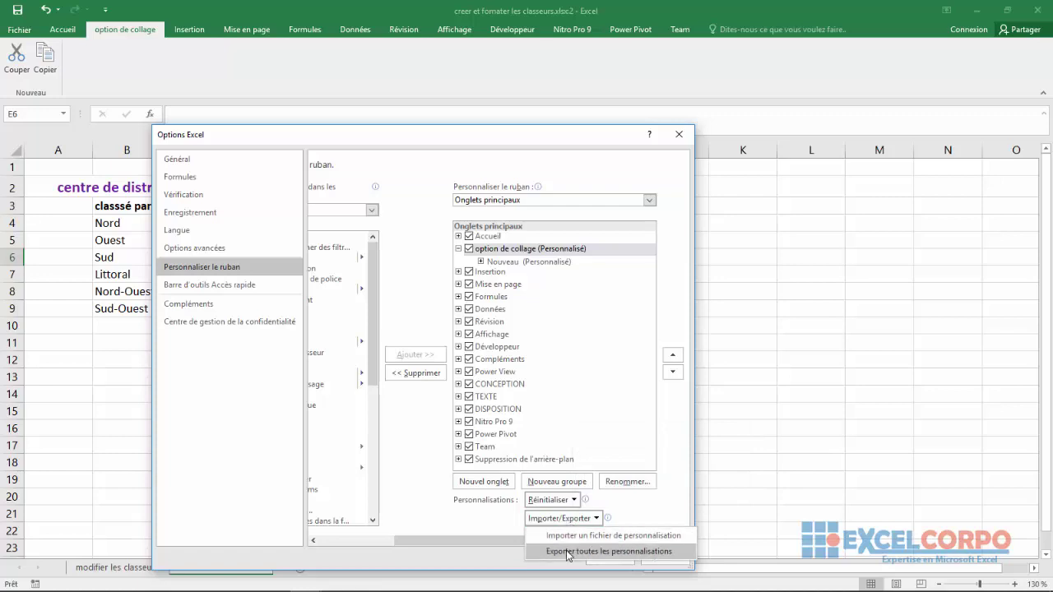
{"action": "left_click", "coordinate": [567, 554]}
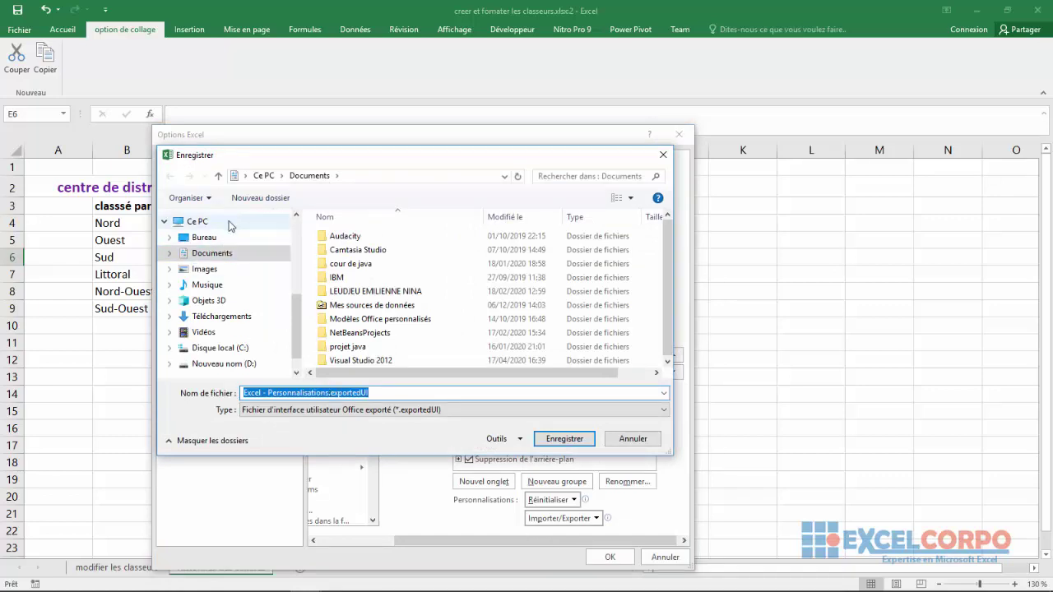
Step: Save the exported customizations file in the base de donnée folder, inside formation excel on the Bureau
{"action": "left_click", "coordinate": [204, 237]}
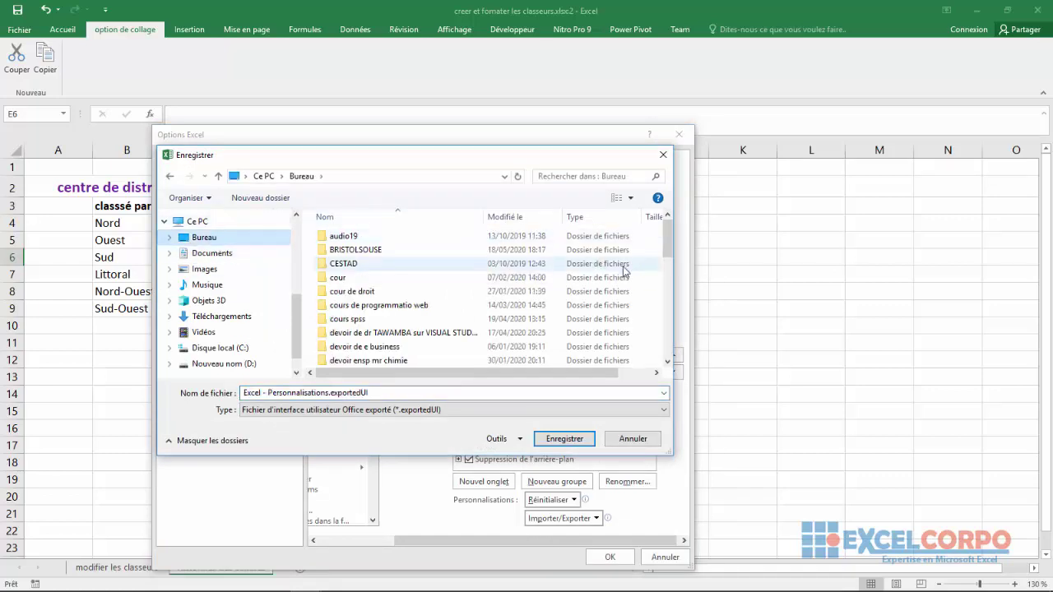
{"action": "left_click_drag", "start_coordinate": [668, 239], "coordinate": [664, 263]}
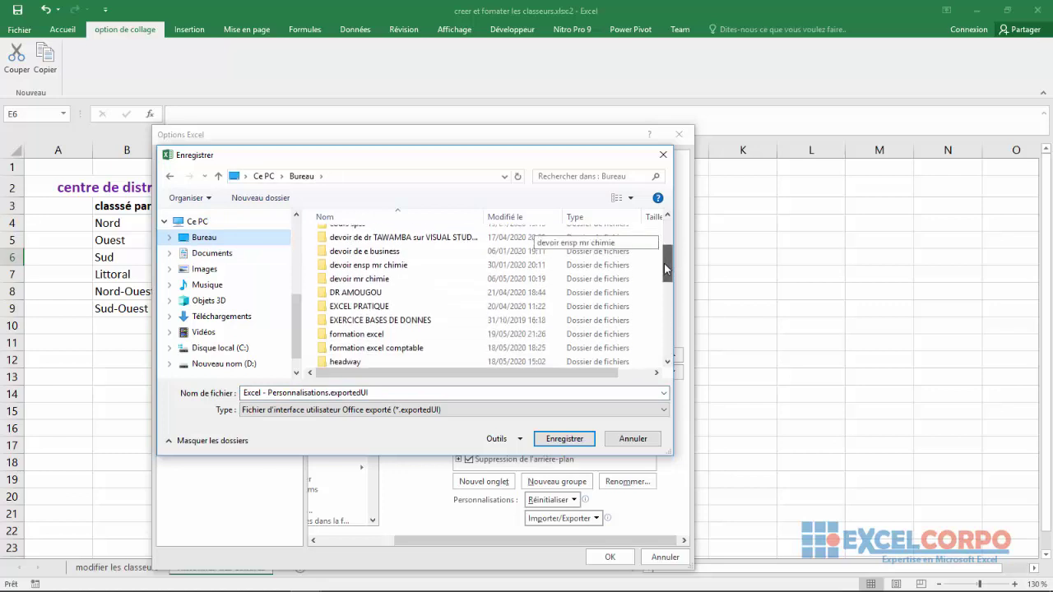
{"action": "double_click", "coordinate": [360, 323]}
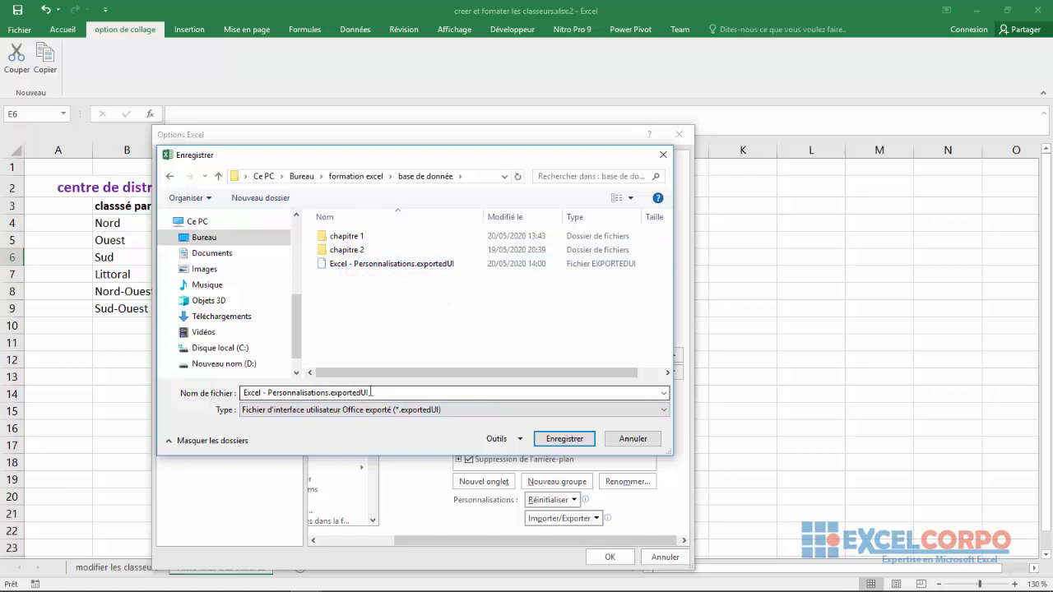
{"action": "left_click", "coordinate": [370, 392]}
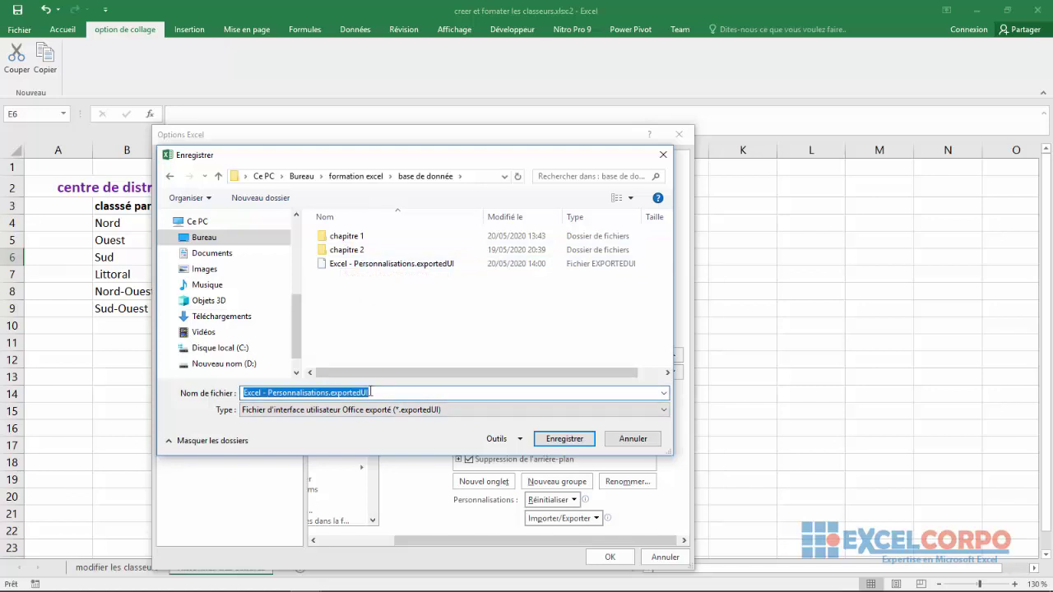
{"action": "left_click", "coordinate": [370, 392]}
{"action": "key", "text": "BackSpace"}
{"action": "key", "text": "BackSpace"}
{"action": "key", "text": "BackSpace"}
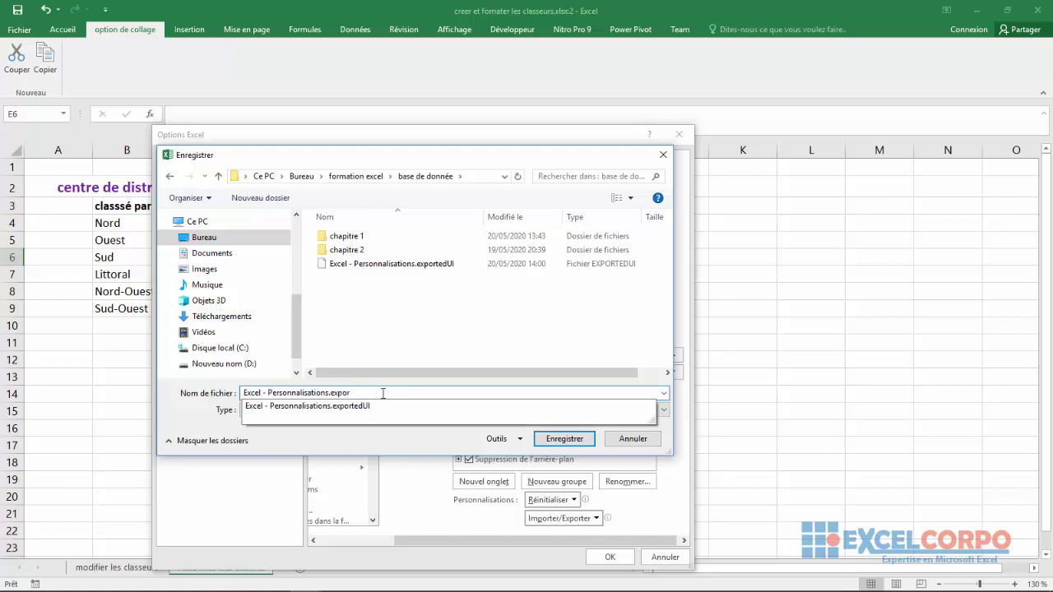
{"action": "left_click", "coordinate": [545, 440]}
{"action": "left_click", "coordinate": [546, 440]}
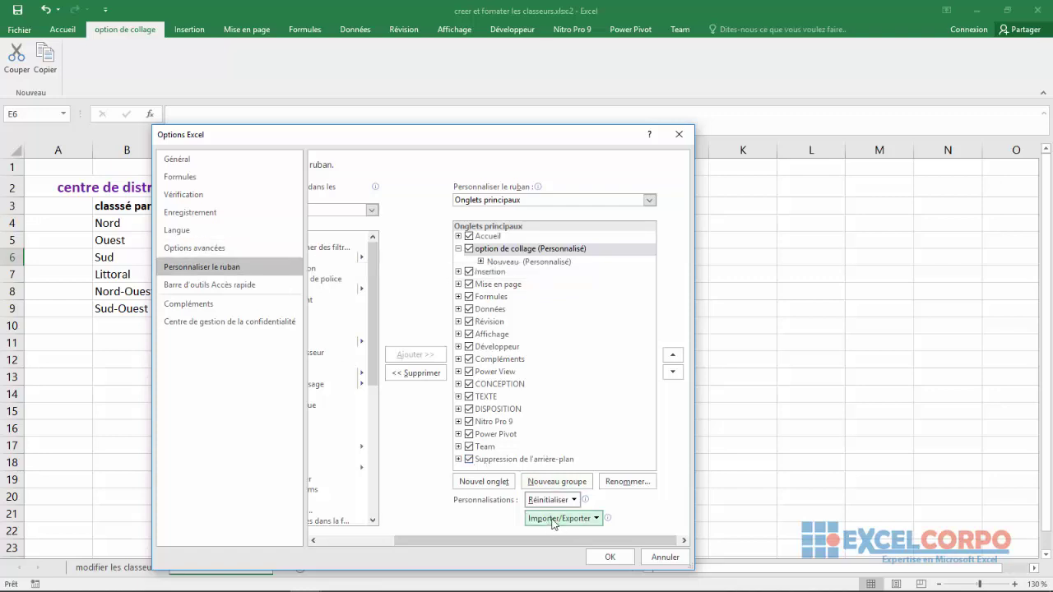
Step: Open the file selection for importing a customization file, close it without importing, and confirm the Excel options
{"action": "left_click", "coordinate": [598, 523]}
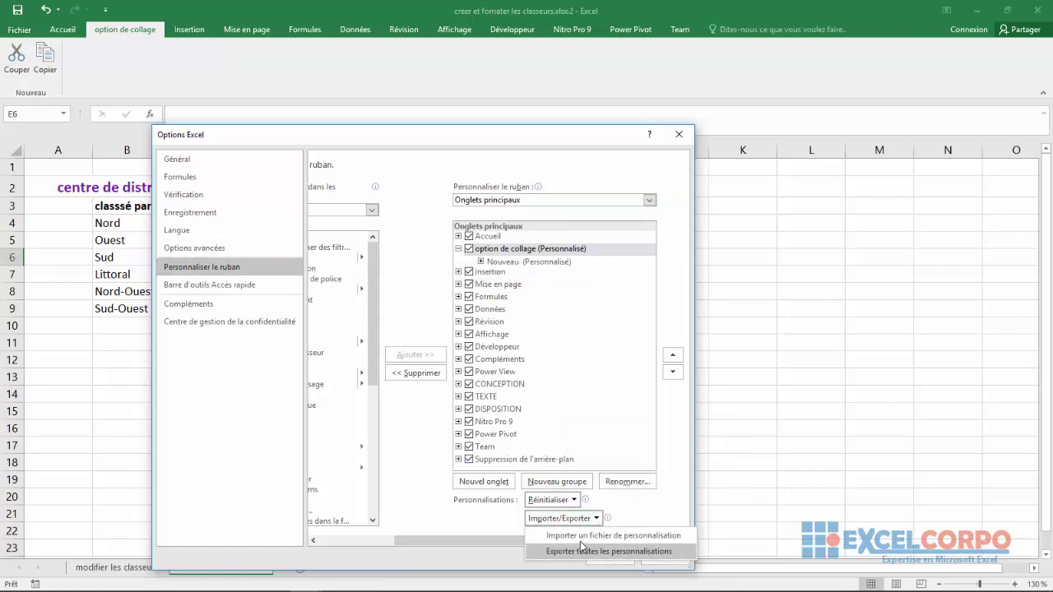
{"action": "left_click", "coordinate": [579, 538]}
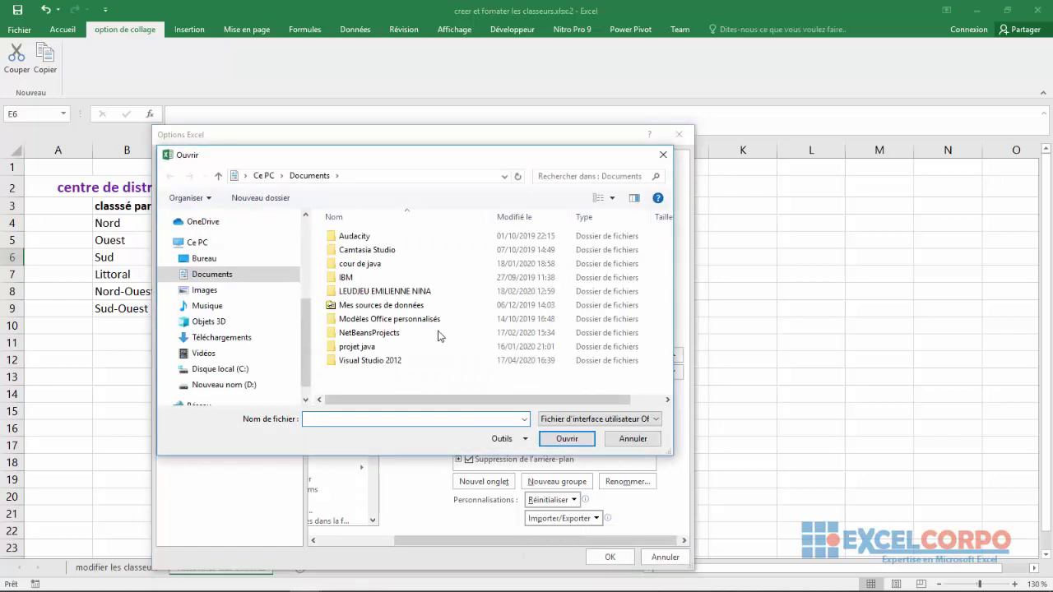
{"action": "left_click", "coordinate": [663, 154]}
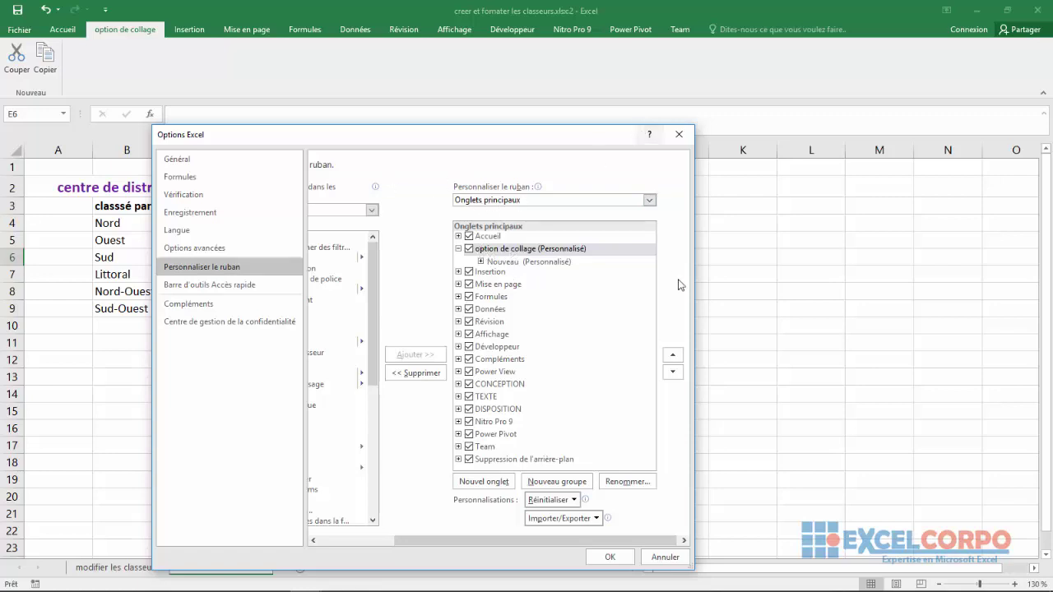
{"action": "left_click", "coordinate": [609, 557]}
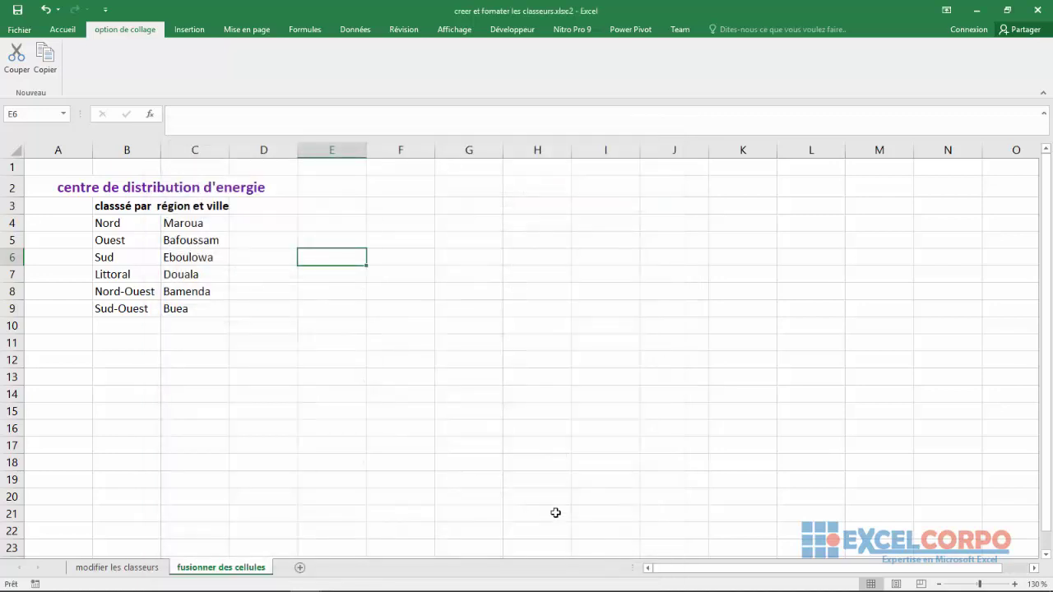
Step: Bring the first window of the workbook creer et fomater les classeurs to the front
{"action": "left_click", "coordinate": [306, 579]}
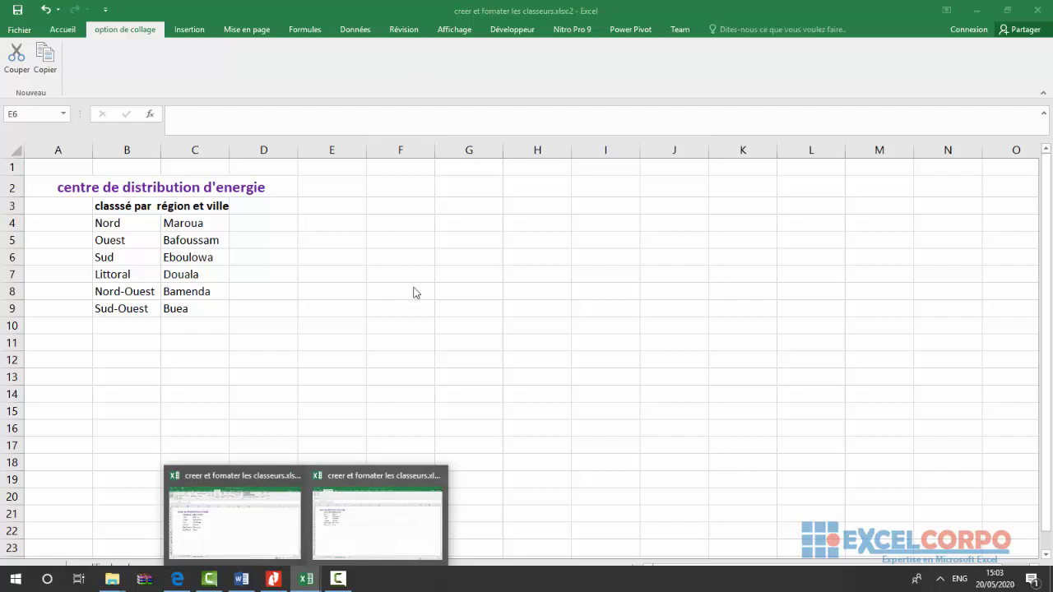
{"action": "left_click", "coordinate": [359, 515]}
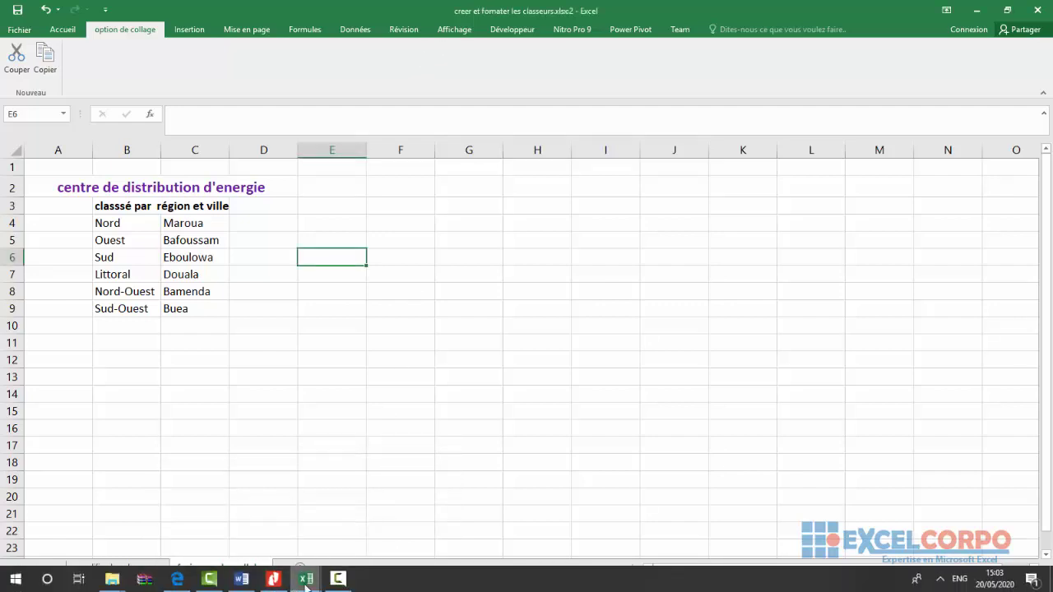
{"action": "mouse_move", "coordinate": [306, 579]}
{"action": "left_click", "coordinate": [273, 539]}
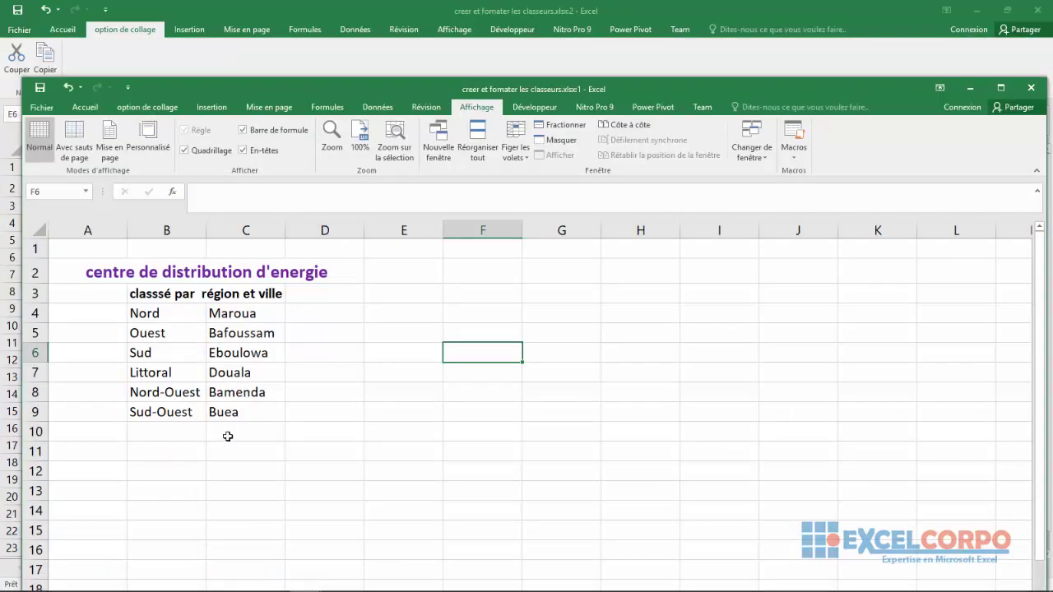
Step: Switch to the File Explorer window of the video sur formation excel folder
{"action": "mouse_move", "coordinate": [33, 586]}
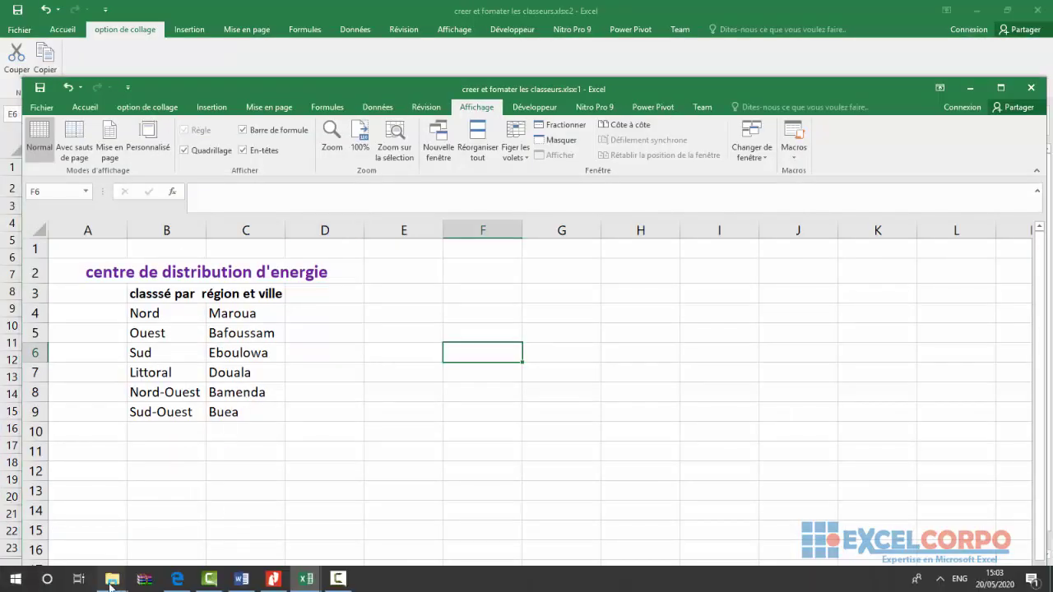
{"action": "mouse_move", "coordinate": [112, 579]}
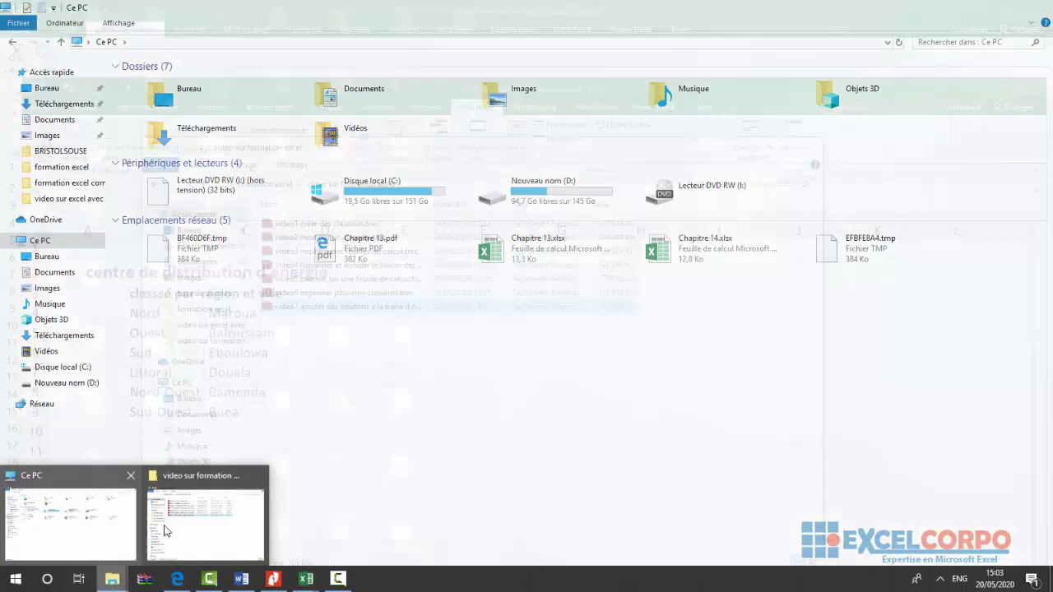
{"action": "left_click", "coordinate": [164, 530]}
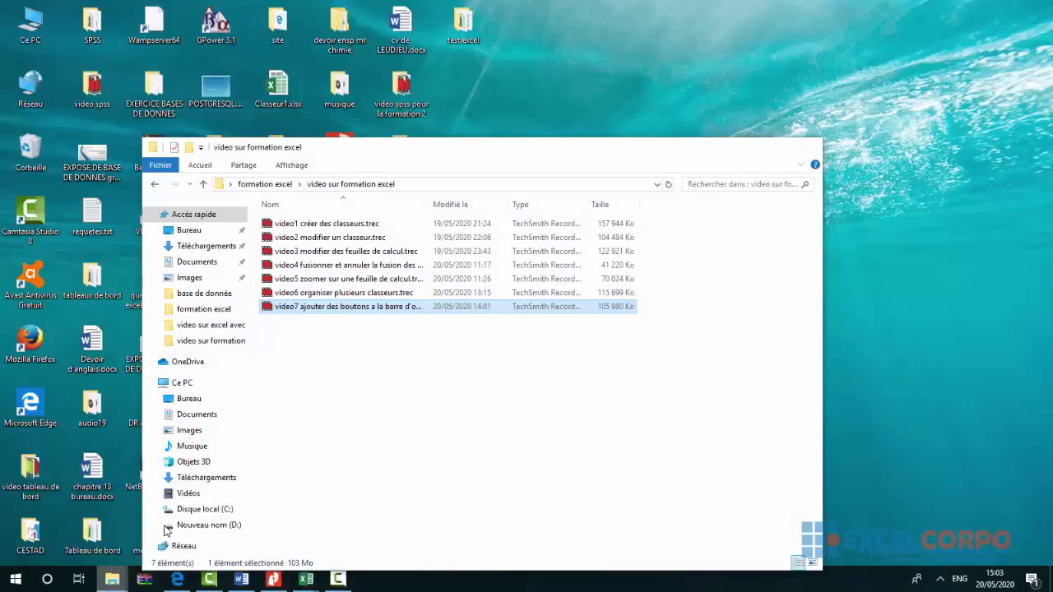
Step: Open chapitre 1 in the base de donnée folder of formation excel and reopen creer et fomater les classeurs.xlsx, discarding its changes
{"action": "left_click", "coordinate": [265, 184]}
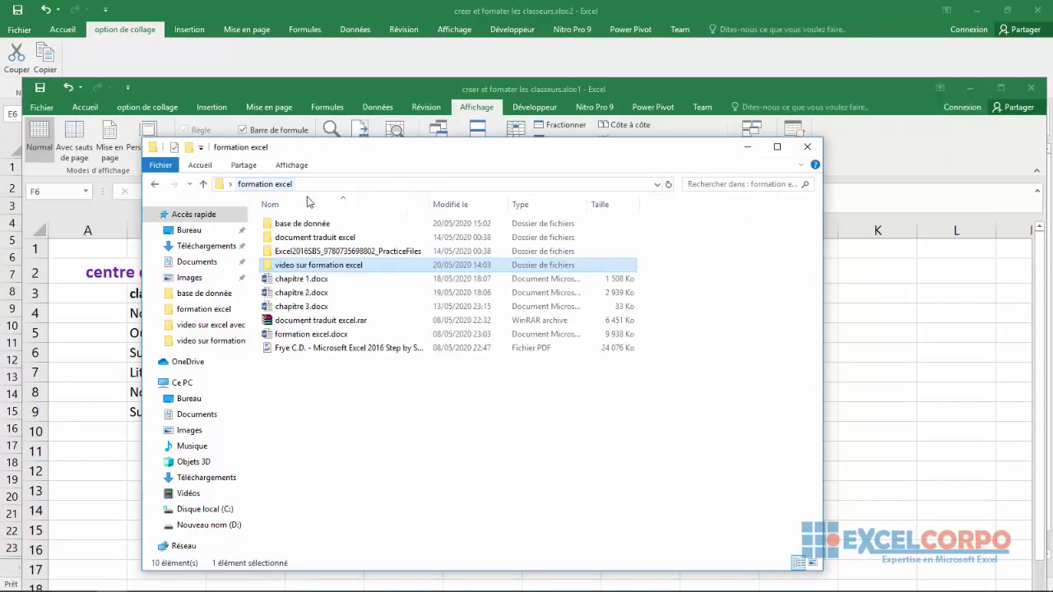
{"action": "left_click", "coordinate": [305, 225]}
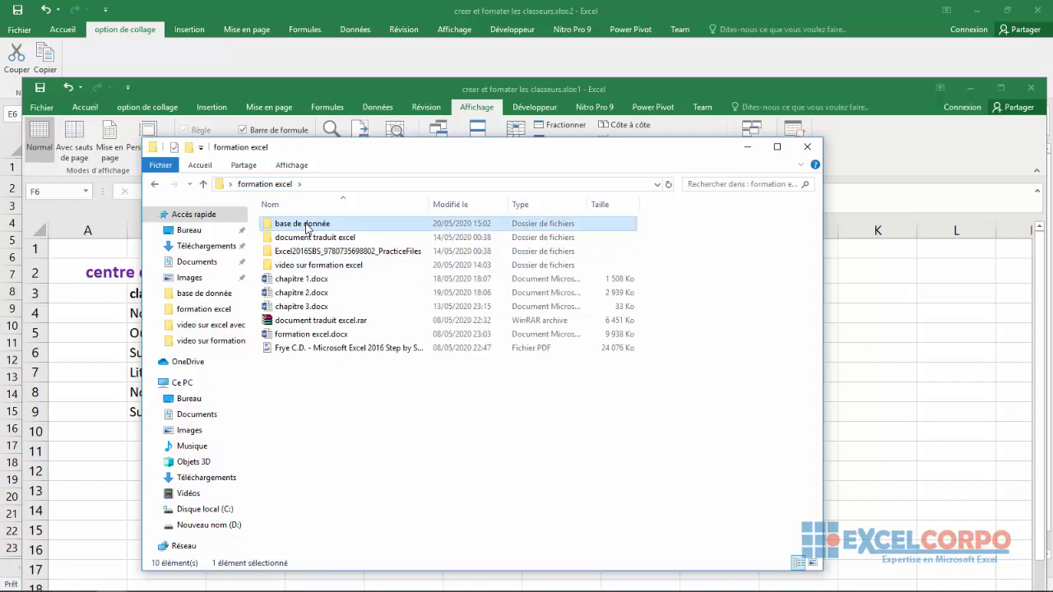
{"action": "double_click", "coordinate": [306, 226]}
{"action": "double_click", "coordinate": [302, 225]}
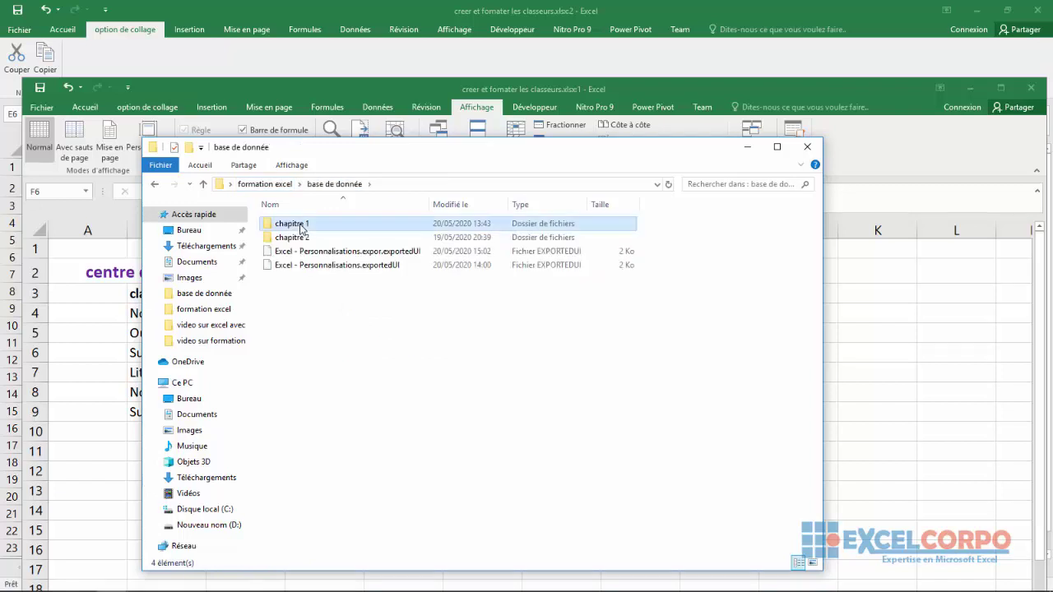
{"action": "double_click", "coordinate": [295, 228]}
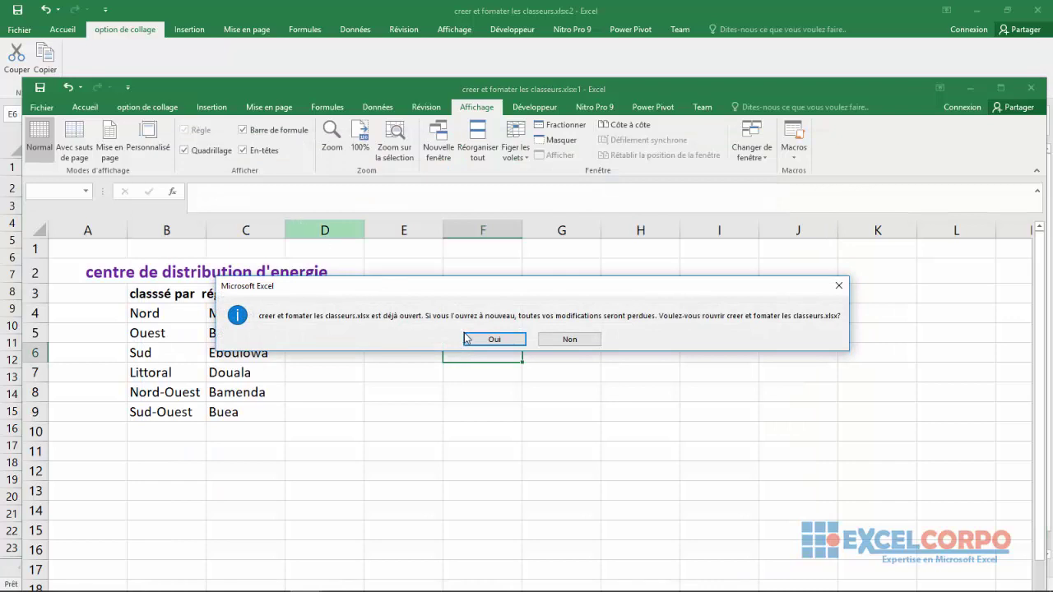
{"action": "left_click", "coordinate": [481, 341]}
{"action": "left_click", "coordinate": [254, 510]}
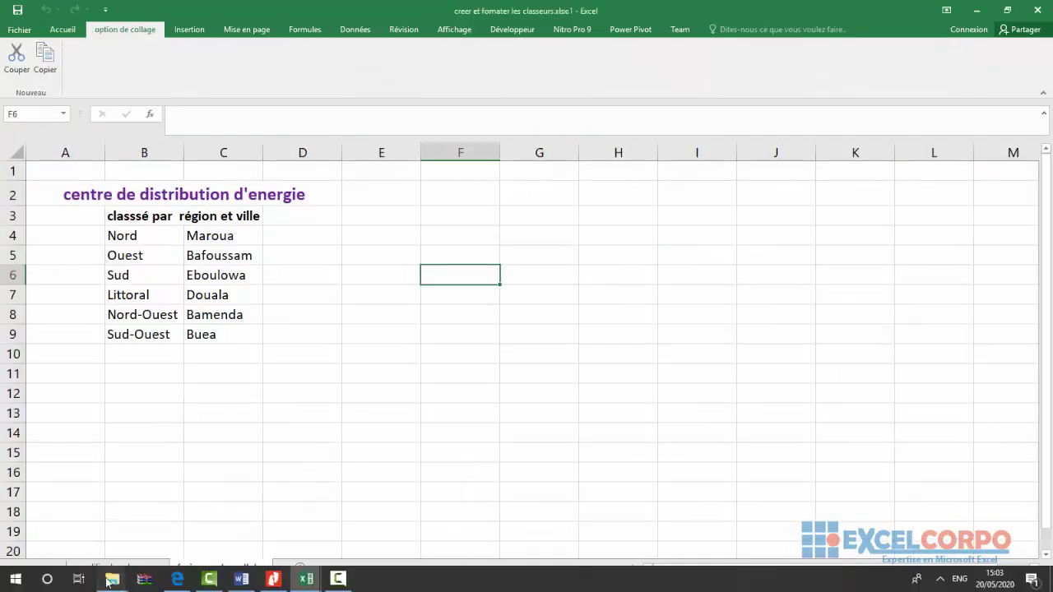
Step: Close the base de donnée folder window, open créerclasseur.xlsx from test excel on the desktop, and display its option de collage ribbon commands
{"action": "left_click", "coordinate": [110, 581]}
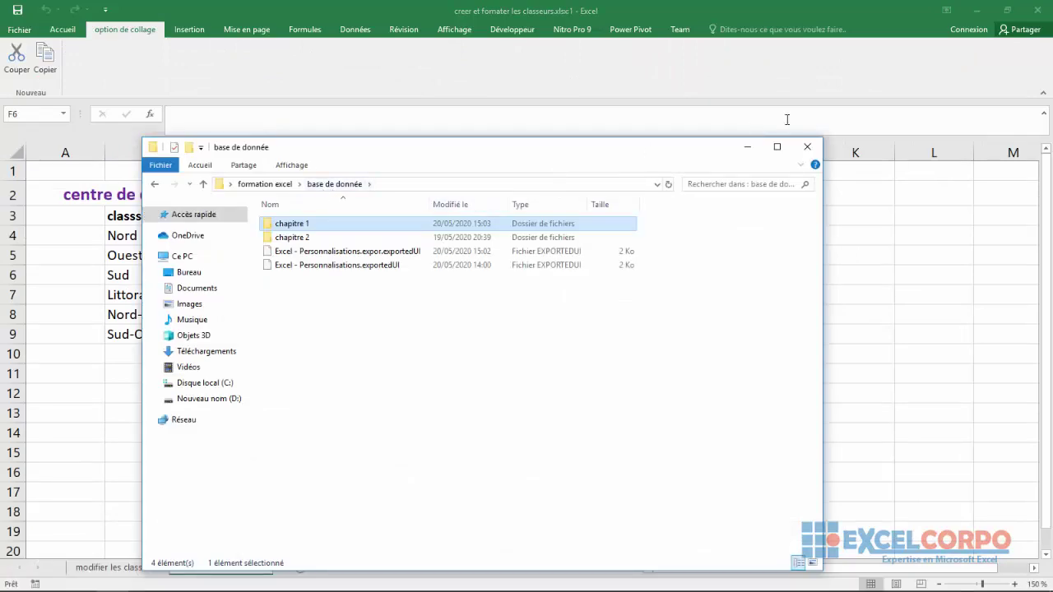
{"action": "left_click", "coordinate": [807, 147]}
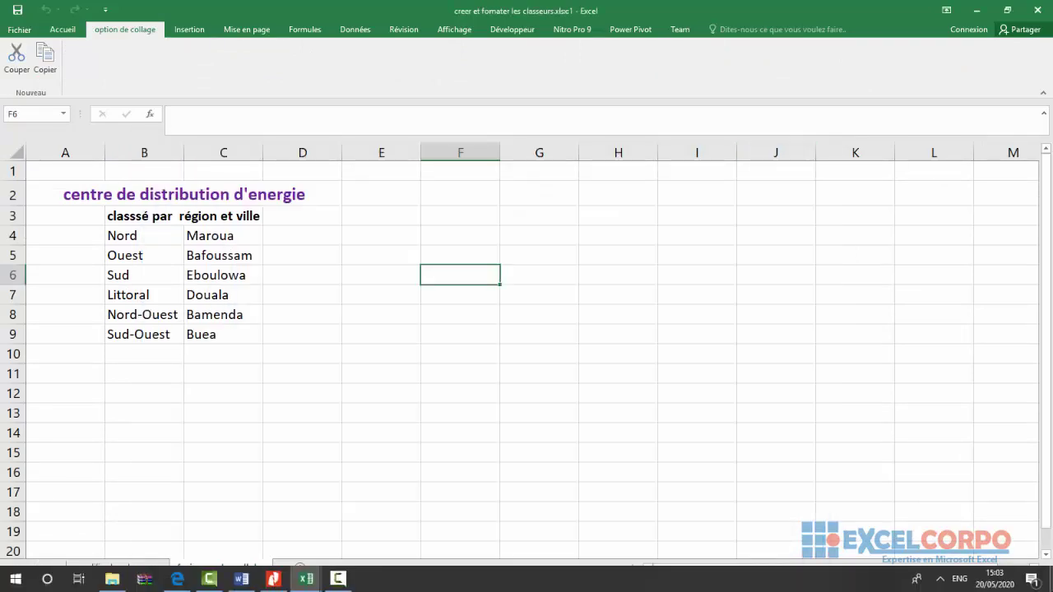
{"action": "left_click", "coordinate": [1051, 589]}
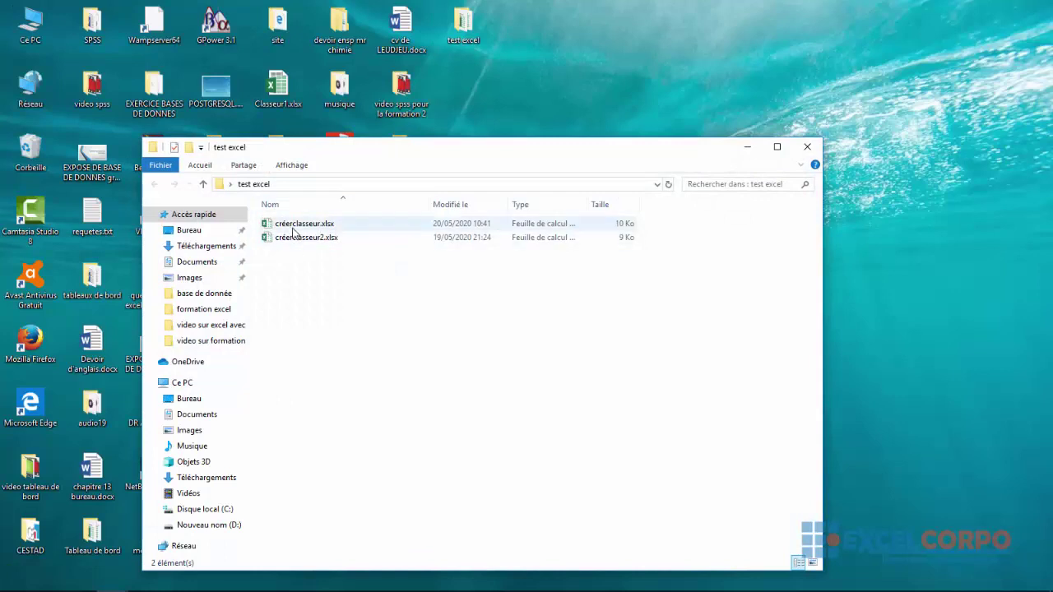
{"action": "left_click", "coordinate": [293, 228]}
{"action": "double_click", "coordinate": [293, 231]}
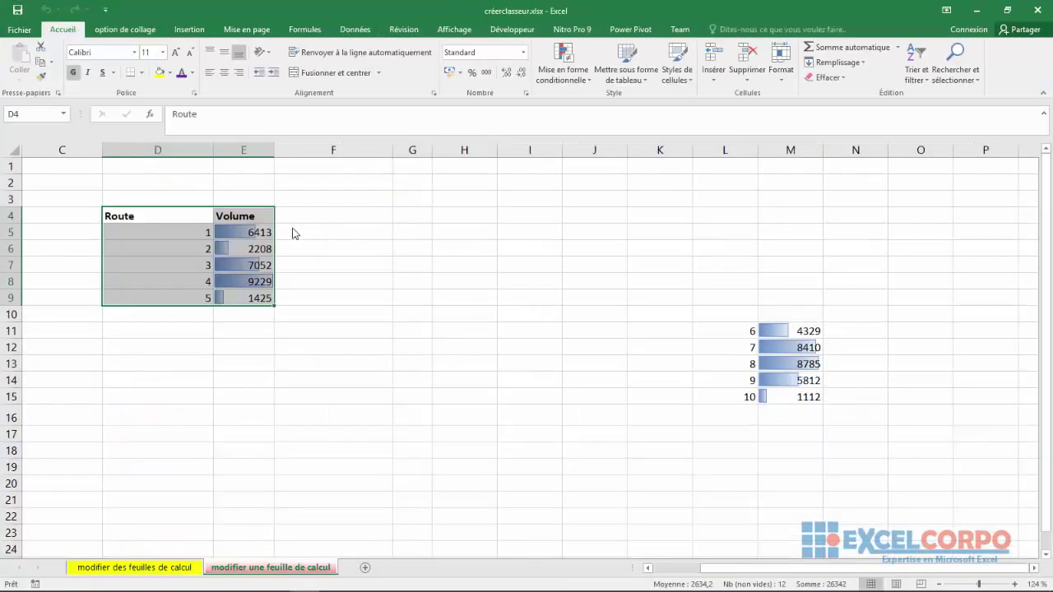
{"action": "left_click", "coordinate": [119, 36]}
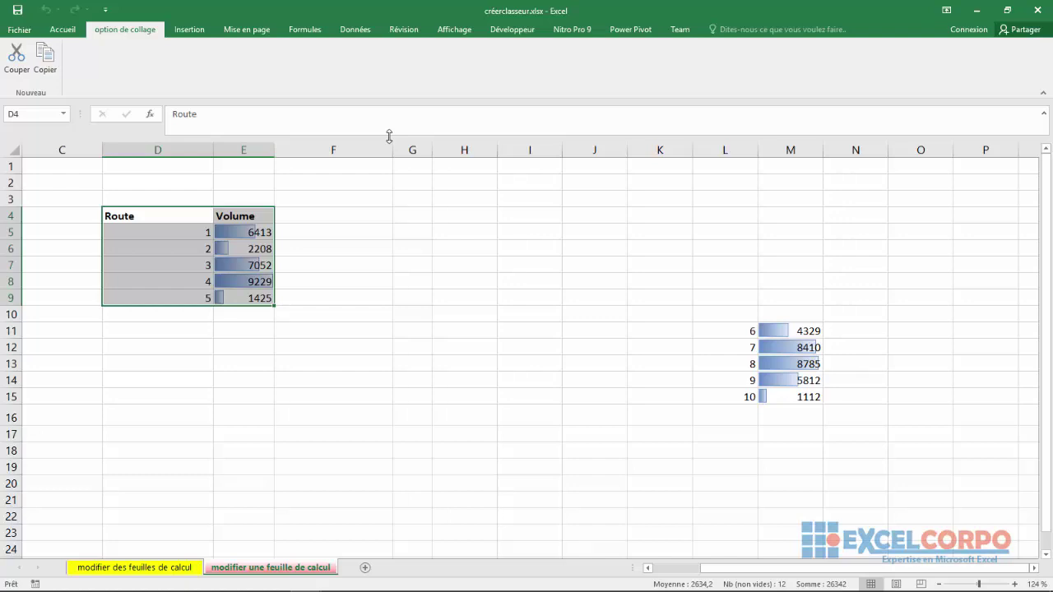
{"action": "left_click", "coordinate": [384, 209]}
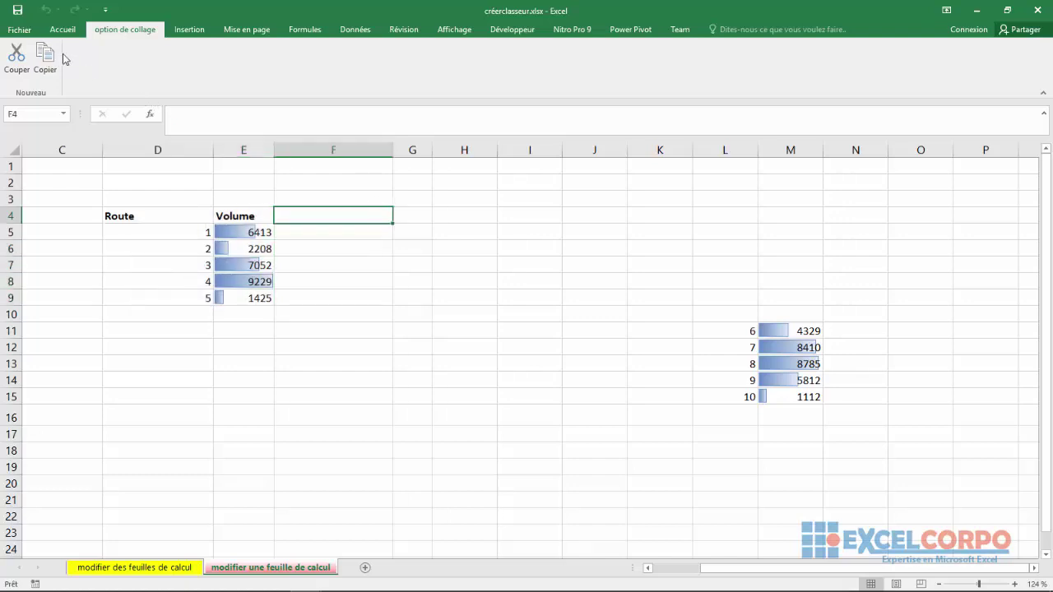
Step: Open the ribbon customization page of the Excel options and start importing a customization file
{"action": "left_click", "coordinate": [21, 30]}
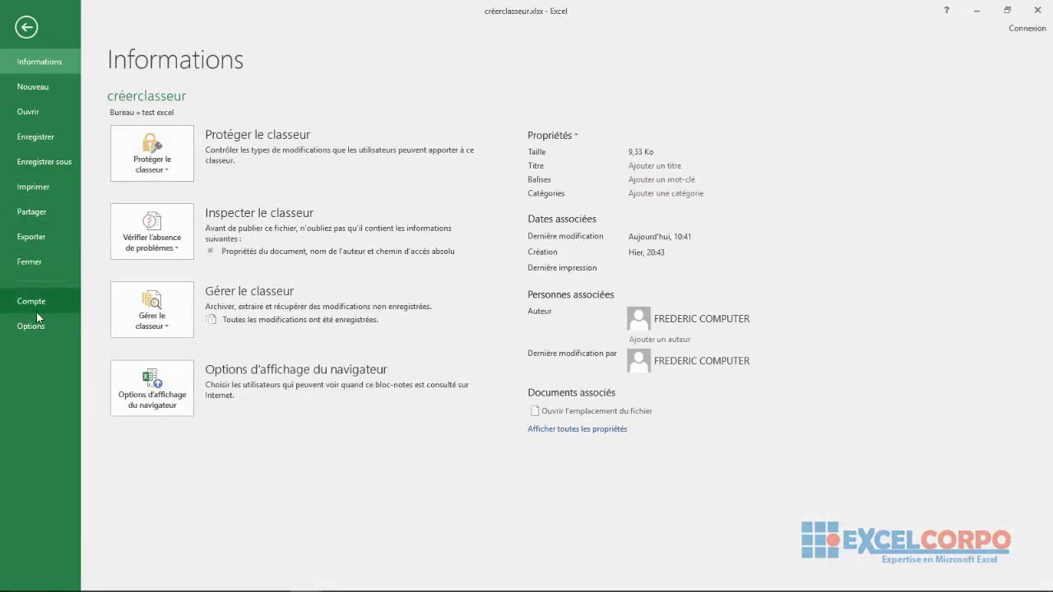
{"action": "key", "text": "Escape"}
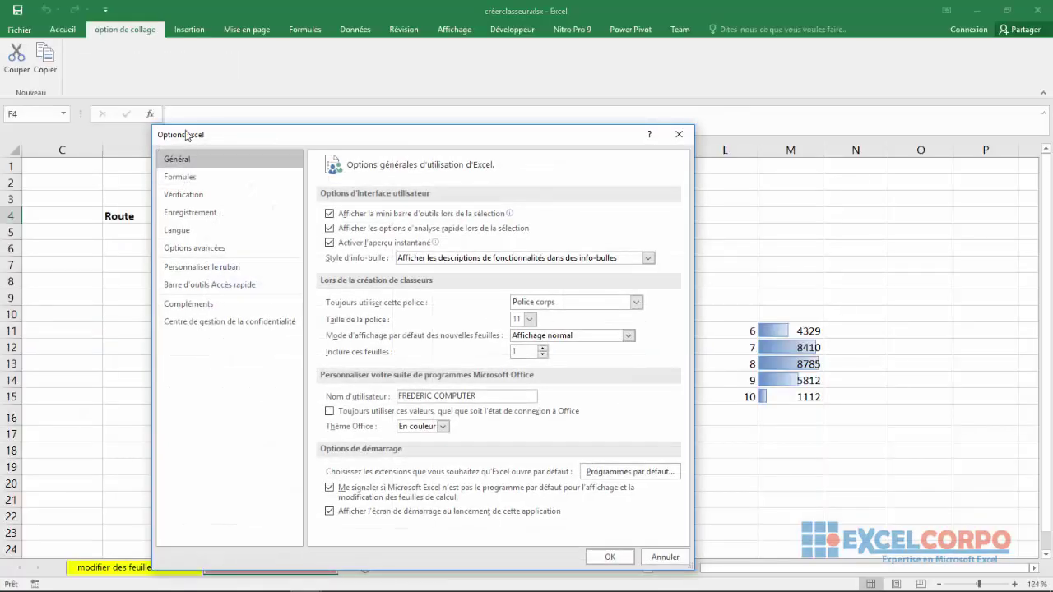
{"action": "left_click_drag", "start_coordinate": [324, 123], "coordinate": [310, 32]}
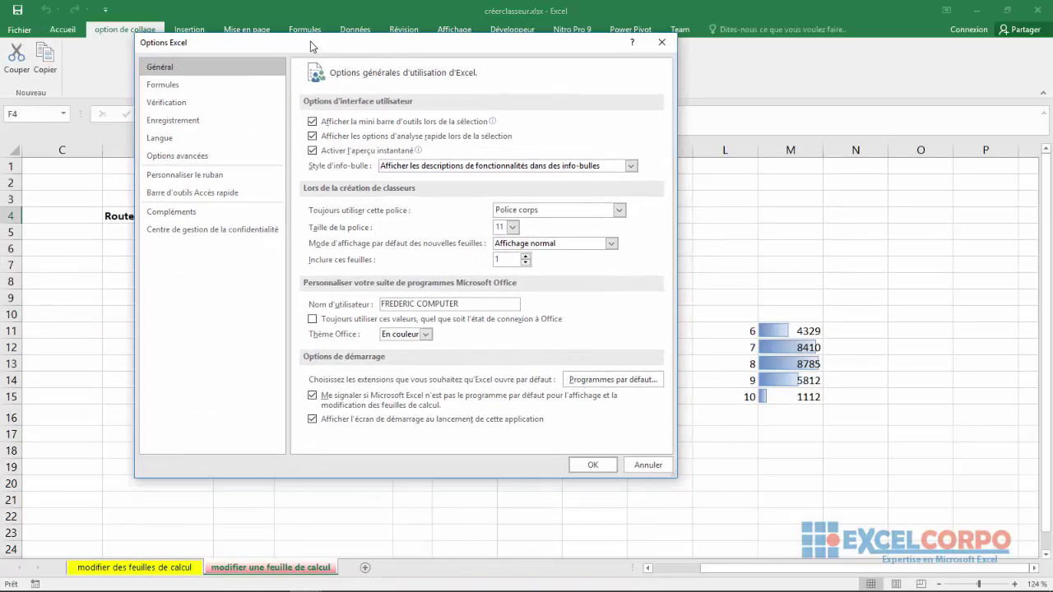
{"action": "left_click", "coordinate": [201, 178]}
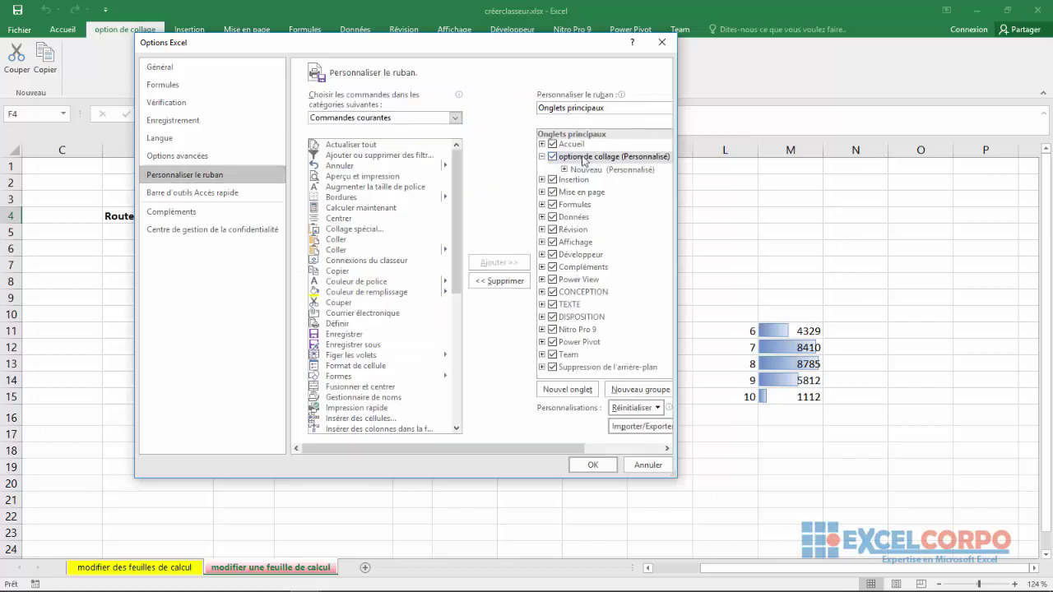
{"action": "left_click", "coordinate": [663, 427]}
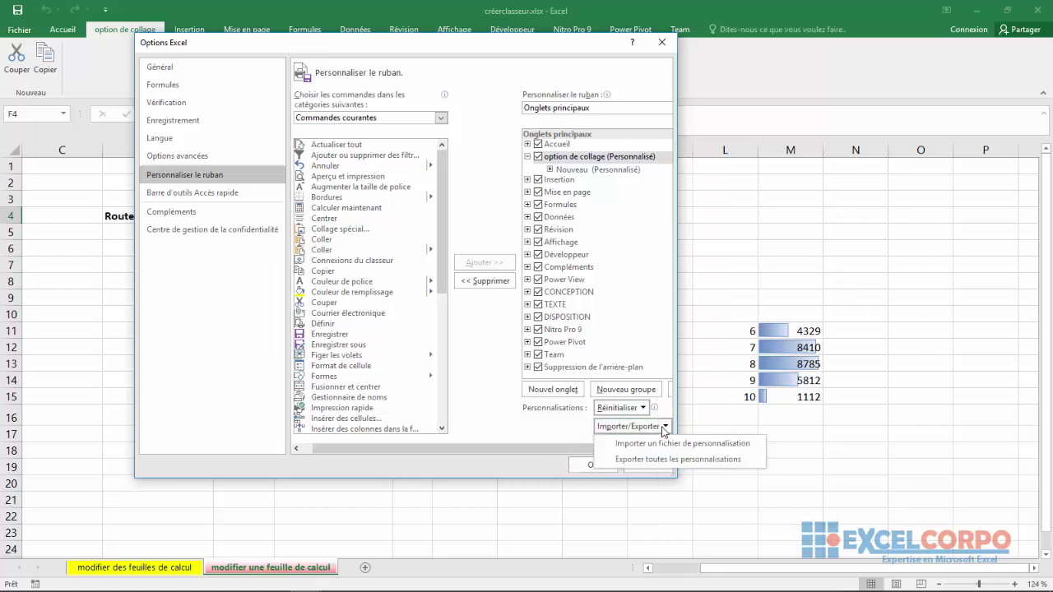
{"action": "left_click", "coordinate": [652, 444]}
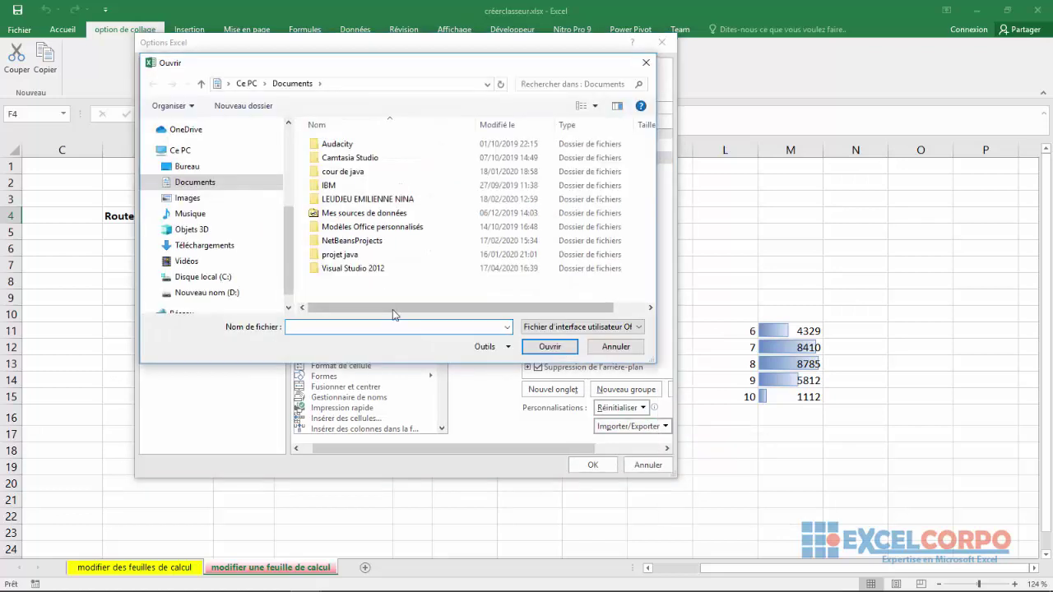
Step: Import Excel - Personnalisations.exportedUI from Bureau > formation excel > base de donnée, replacing all existing ribbon and Quick Access Toolbar customizations
{"action": "left_click", "coordinate": [186, 167]}
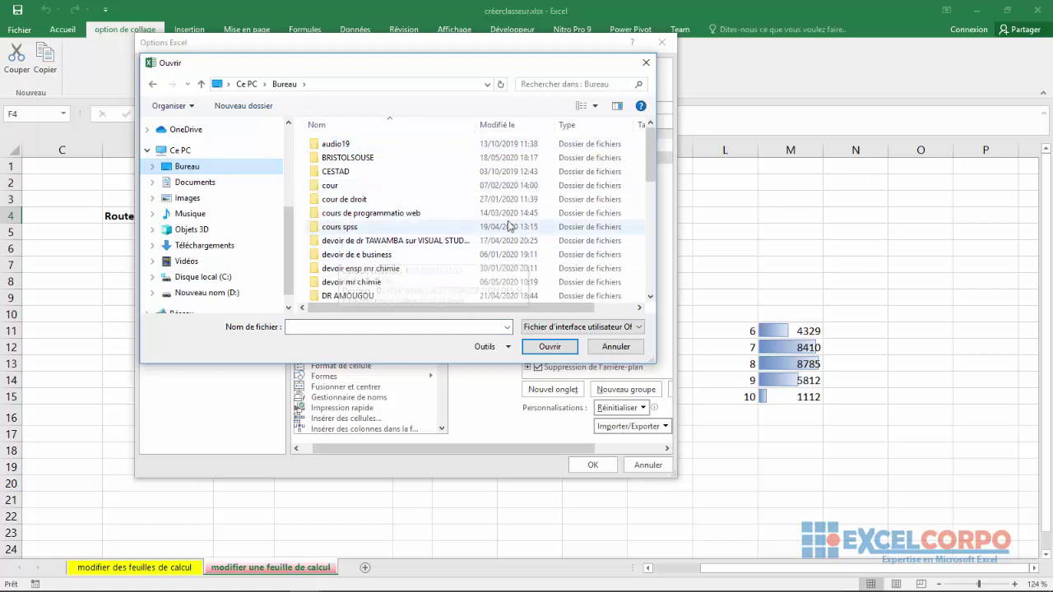
{"action": "scroll", "coordinate": [651, 161], "scroll_direction": "down", "scroll_amount": 2}
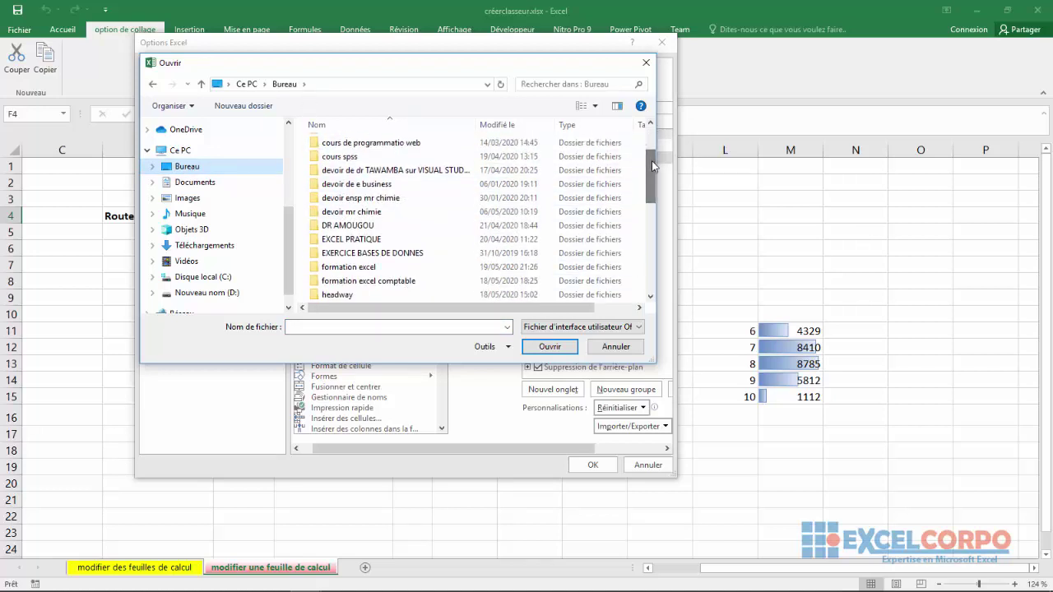
{"action": "double_click", "coordinate": [338, 268]}
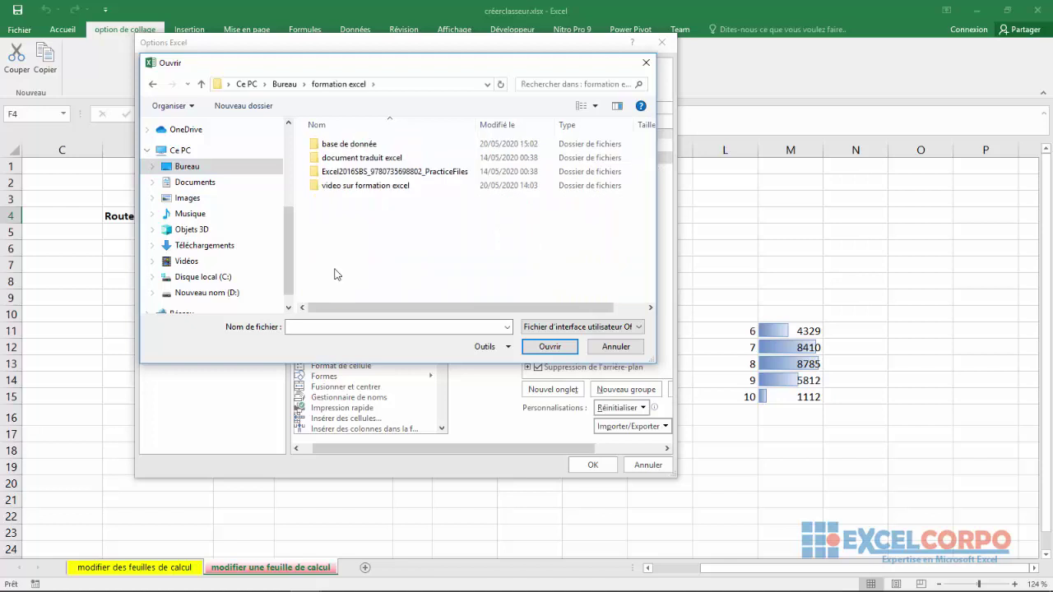
{"action": "double_click", "coordinate": [336, 147]}
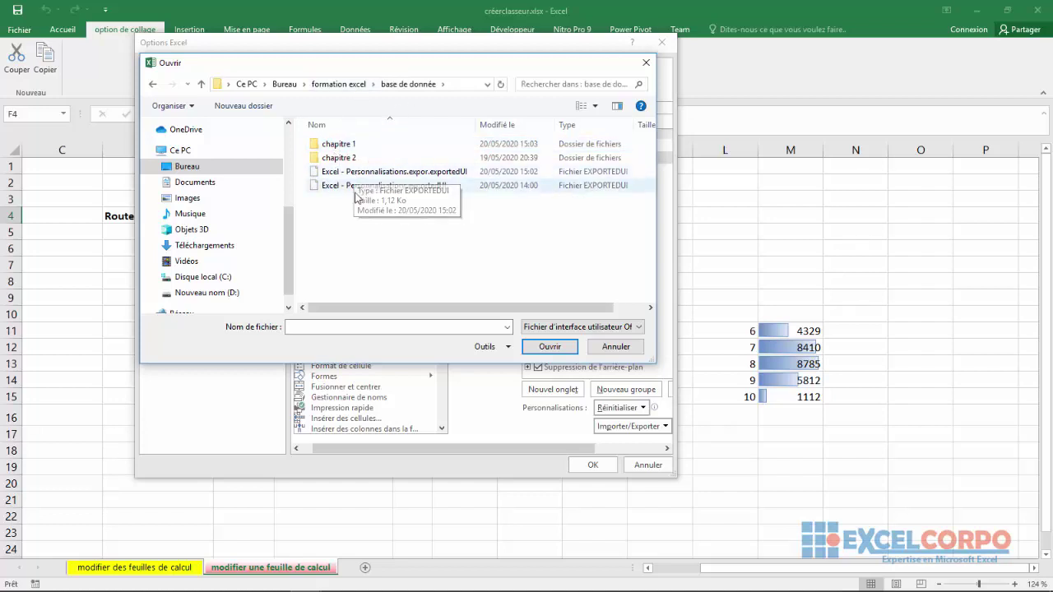
{"action": "left_click", "coordinate": [361, 193]}
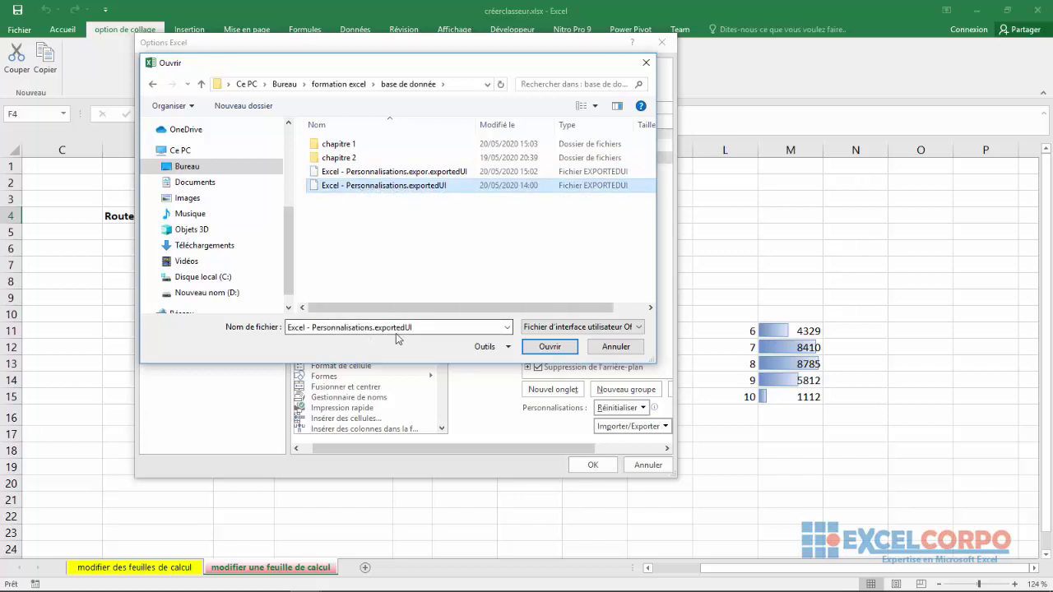
{"action": "left_click", "coordinate": [566, 348]}
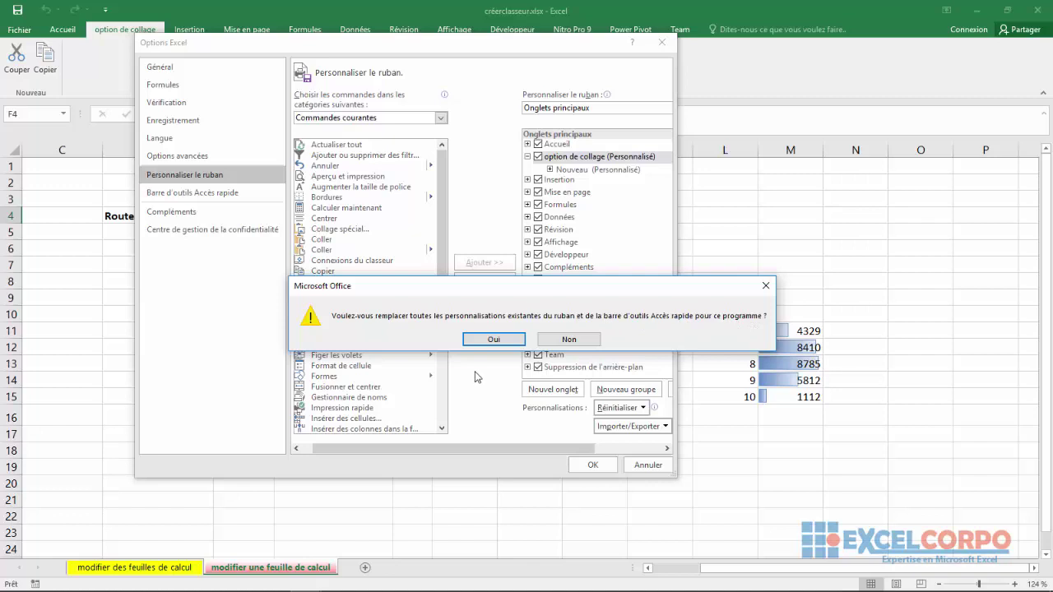
{"action": "left_click", "coordinate": [492, 338]}
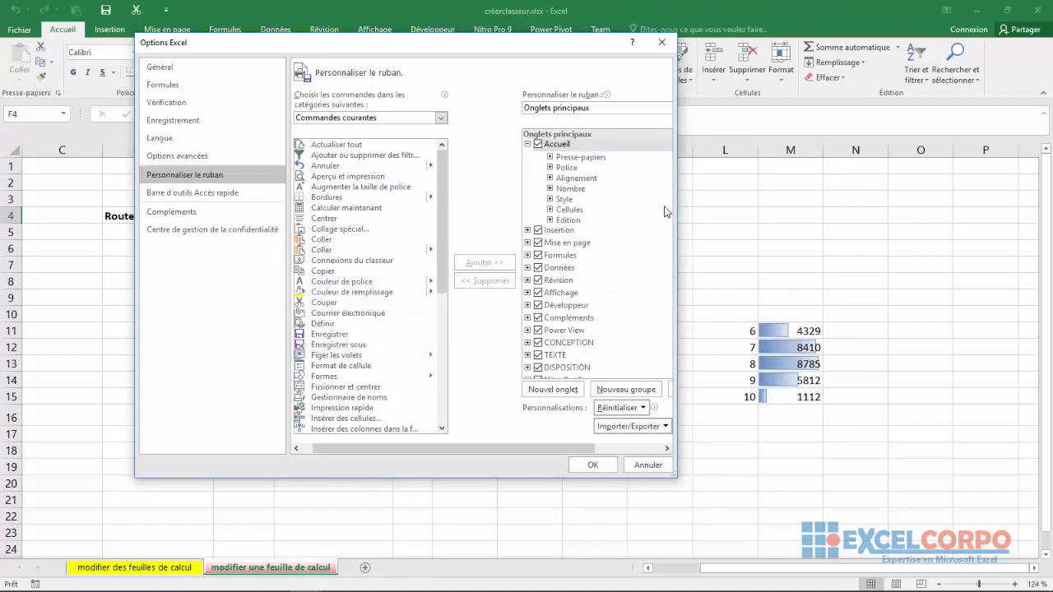
Step: Reset all ribbon and Quick Access Toolbar customizations and close the Excel options
{"action": "left_click", "coordinate": [671, 366]}
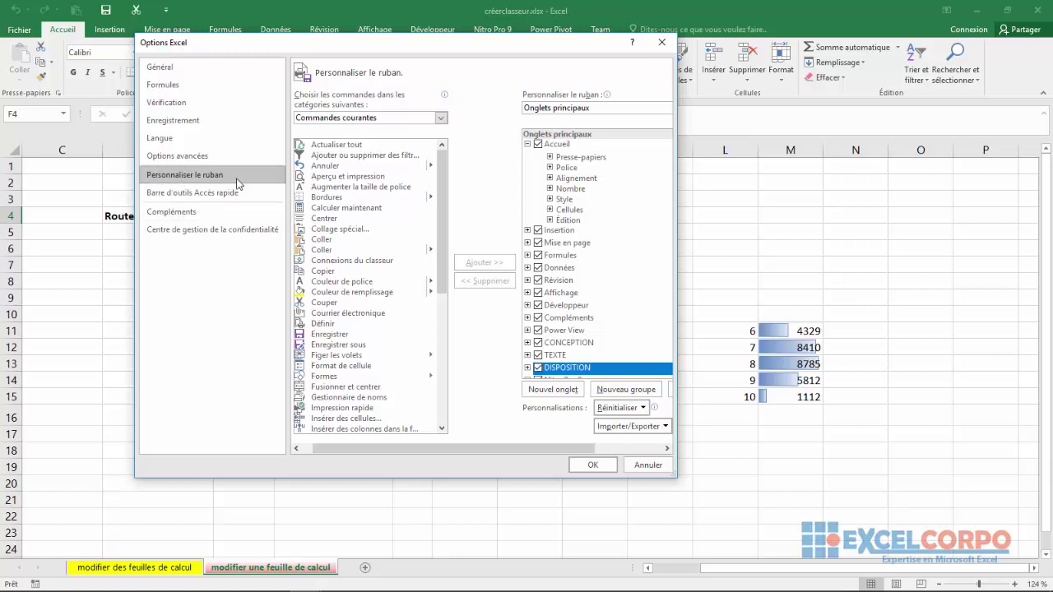
{"action": "left_click", "coordinate": [644, 408]}
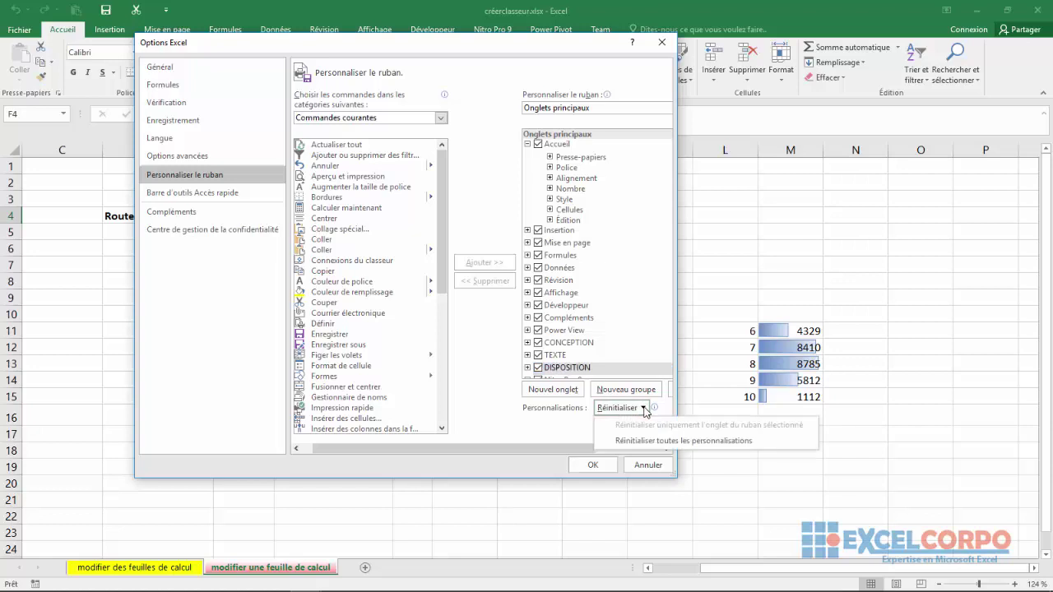
{"action": "left_click", "coordinate": [654, 441]}
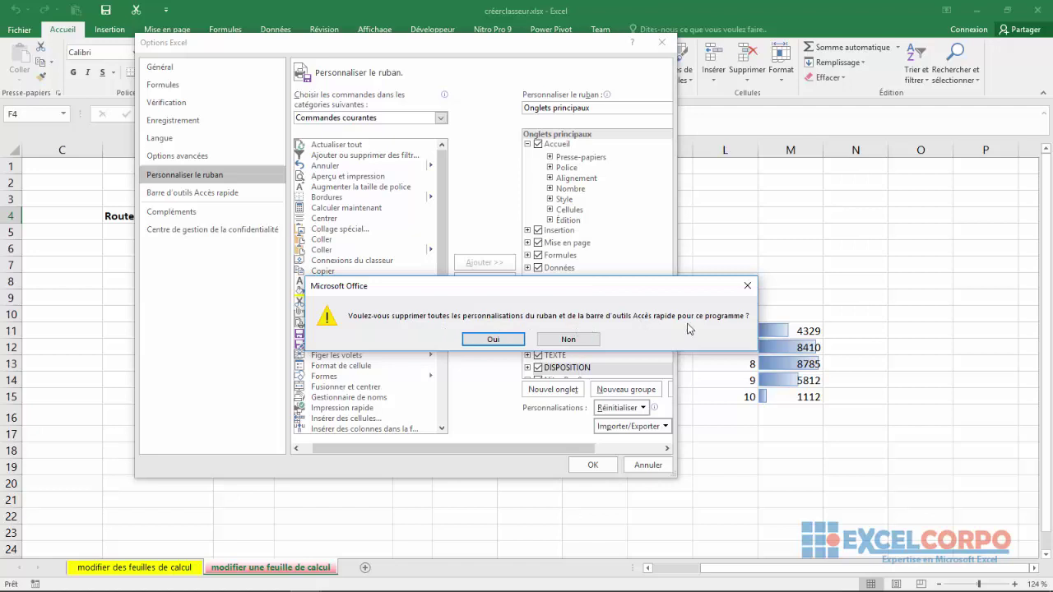
{"action": "left_click", "coordinate": [471, 340]}
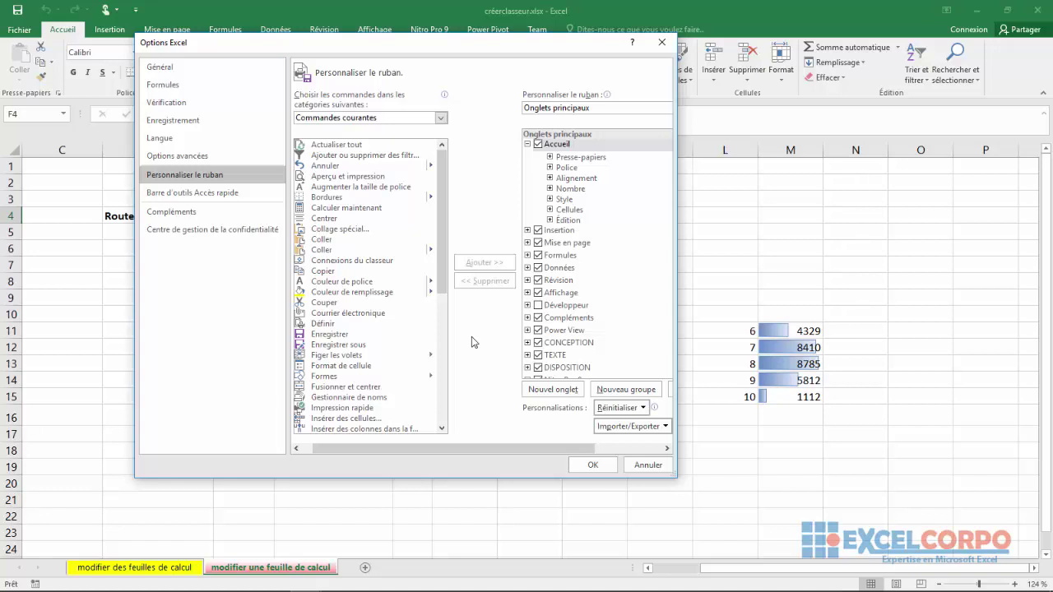
{"action": "left_click", "coordinate": [661, 42]}
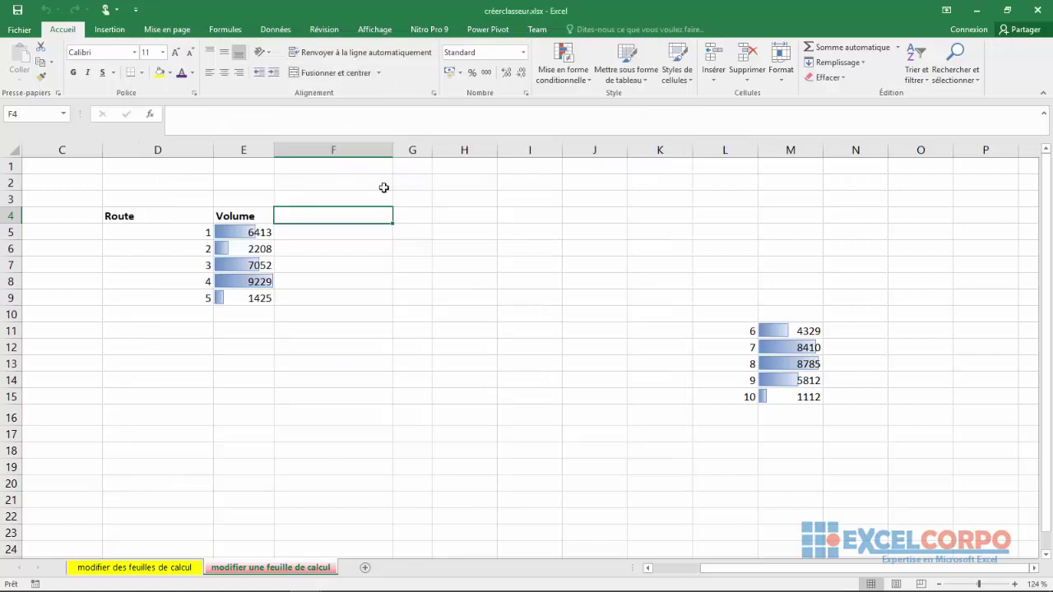
Step: Collapse the ribbon, expand it again, and select cell F3
{"action": "key", "text": "ctrl+F1"}
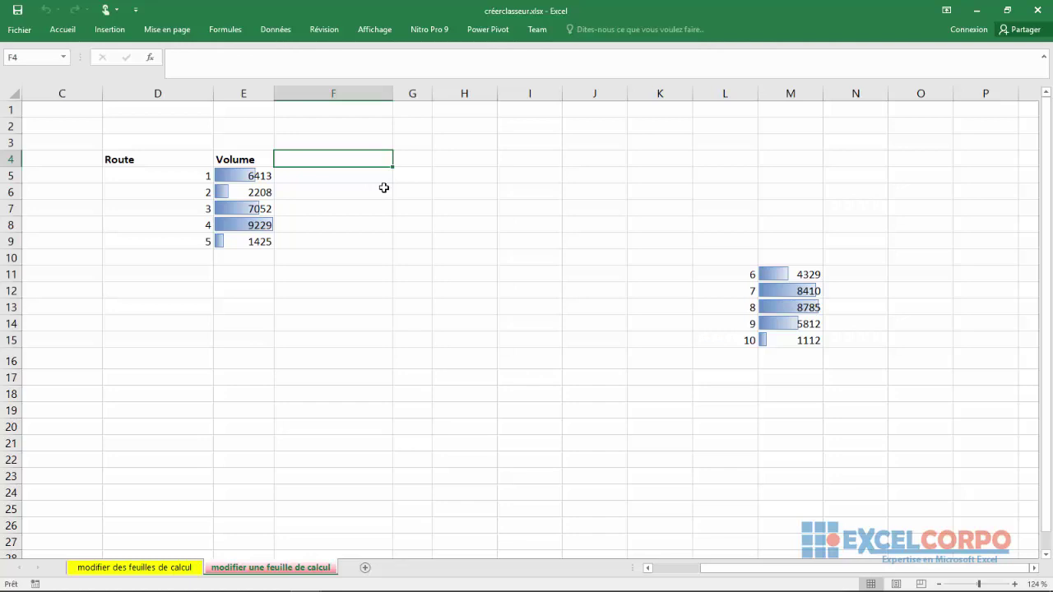
{"action": "key", "text": "ctrl+F1"}
{"action": "key", "text": "Up"}
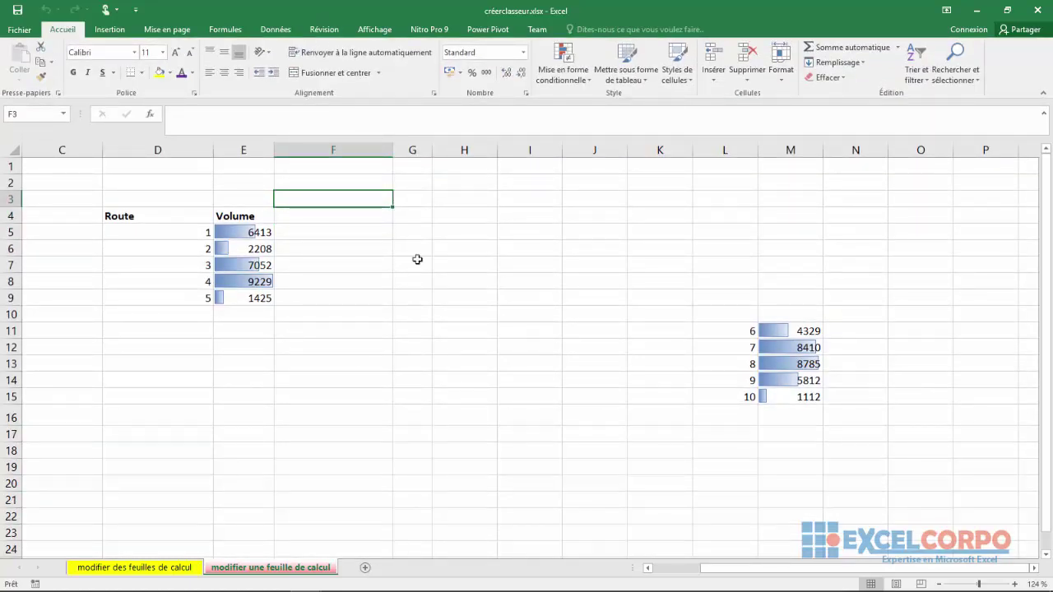
Step: Select column C and column D, hide the row and column headings, and show them again
{"action": "left_click", "coordinate": [51, 150]}
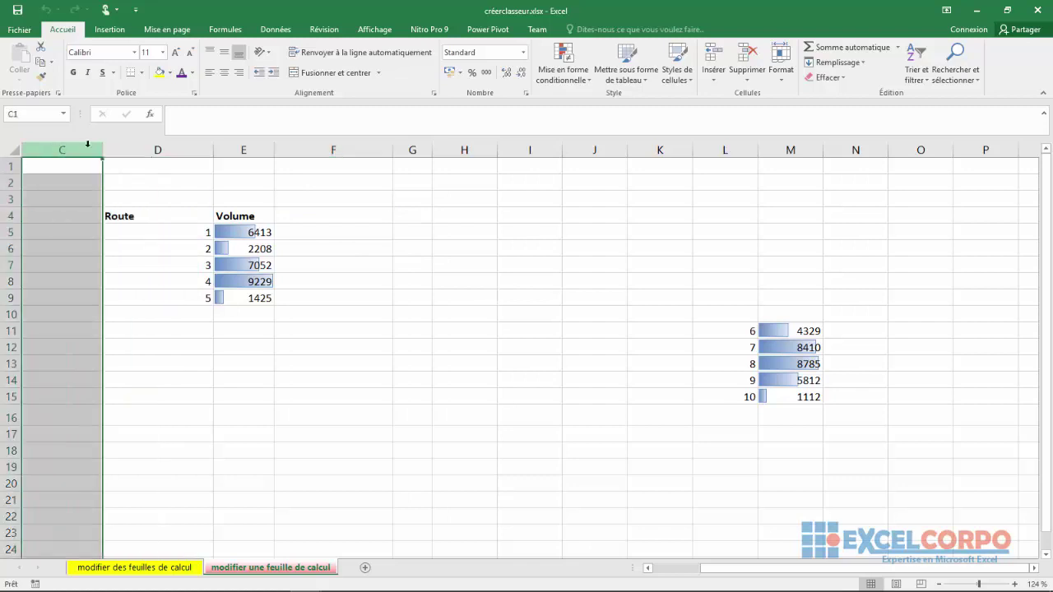
{"action": "left_click", "coordinate": [123, 150]}
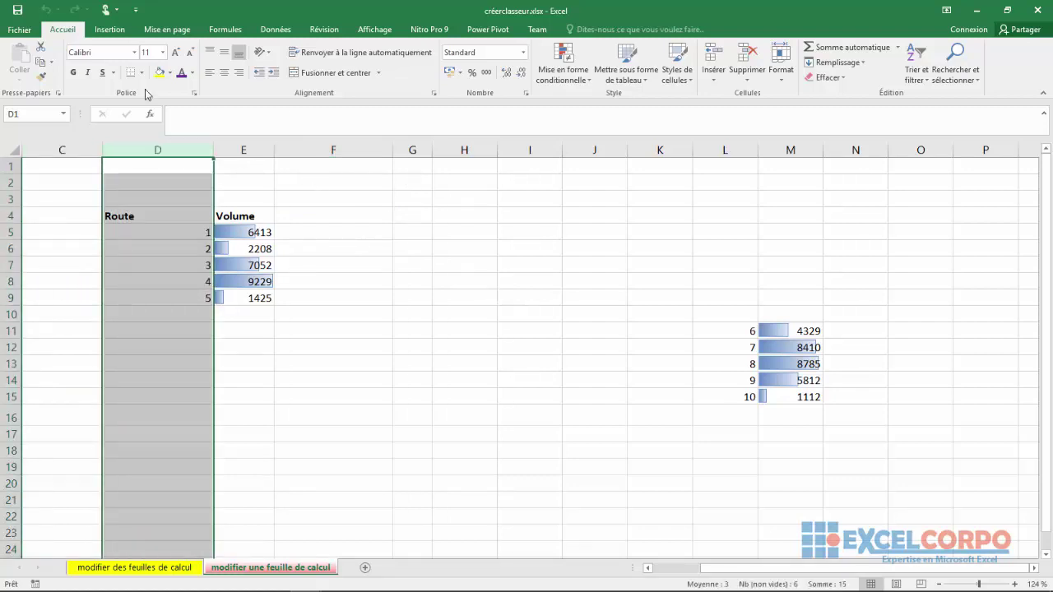
{"action": "left_click", "coordinate": [374, 33]}
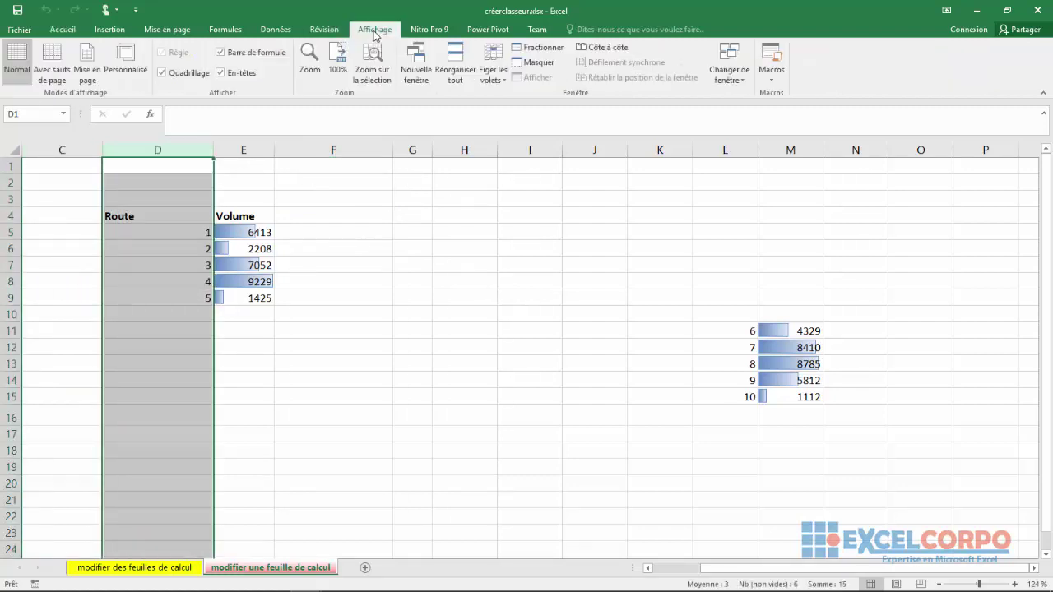
{"action": "left_click", "coordinate": [221, 73]}
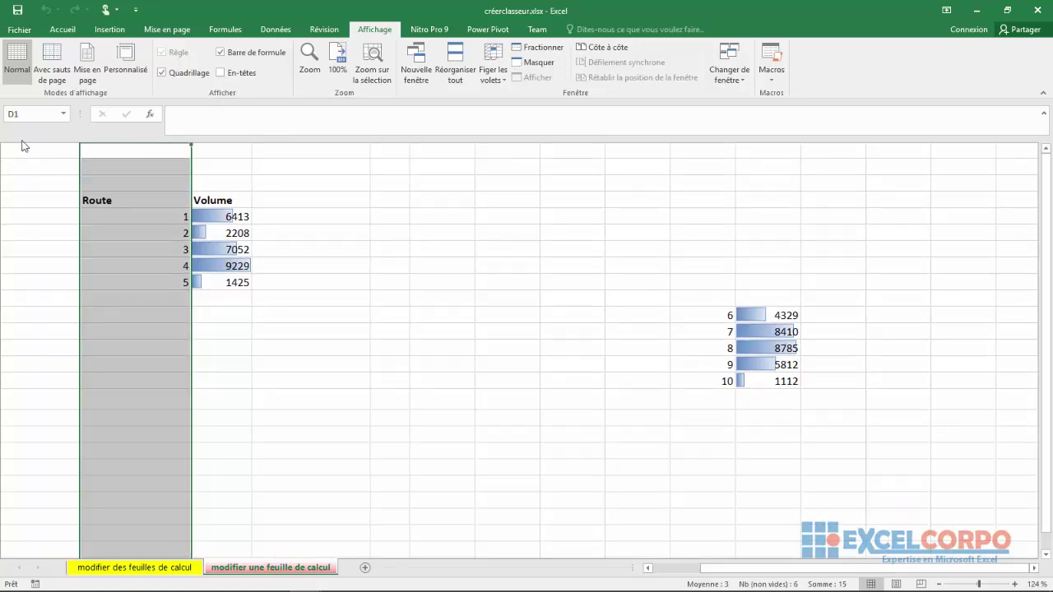
{"action": "left_click", "coordinate": [220, 73]}
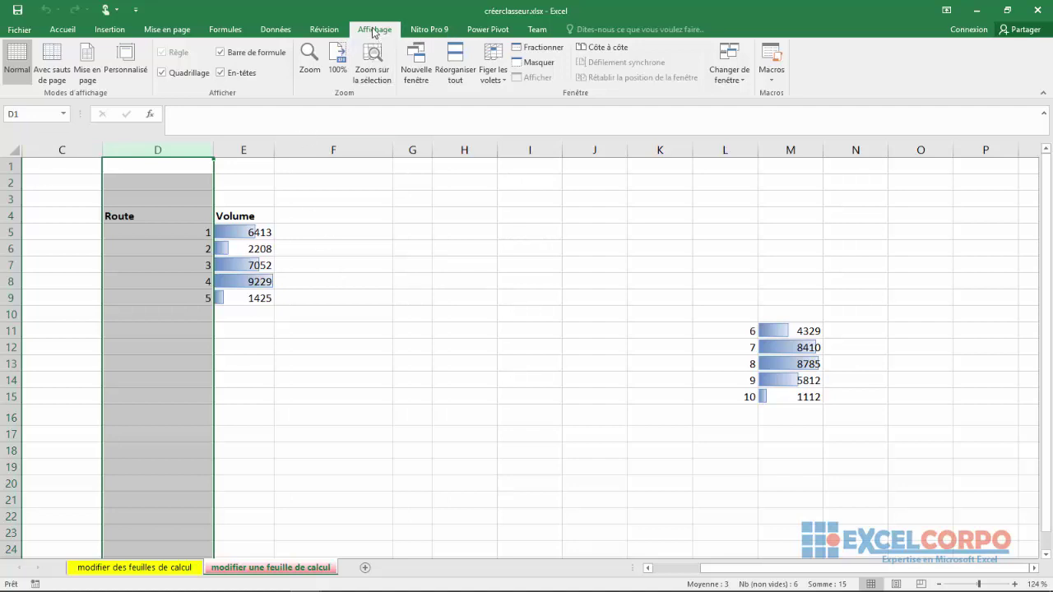
Step: Hide the sheet's gridlines, select cell G5, and show the gridlines again
{"action": "left_click", "coordinate": [166, 75]}
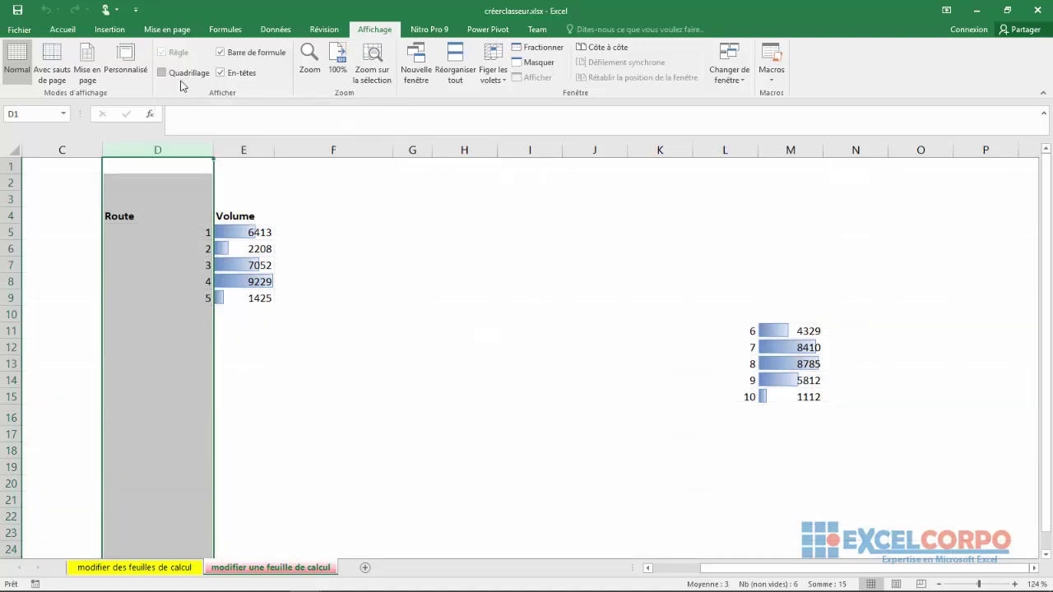
{"action": "left_click", "coordinate": [400, 238]}
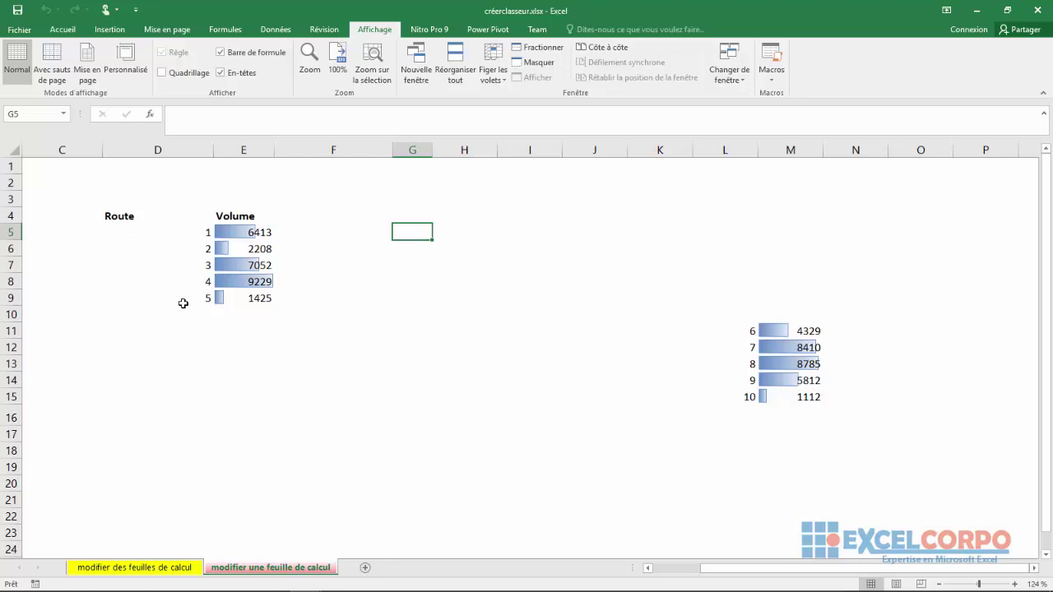
{"action": "left_click", "coordinate": [162, 72]}
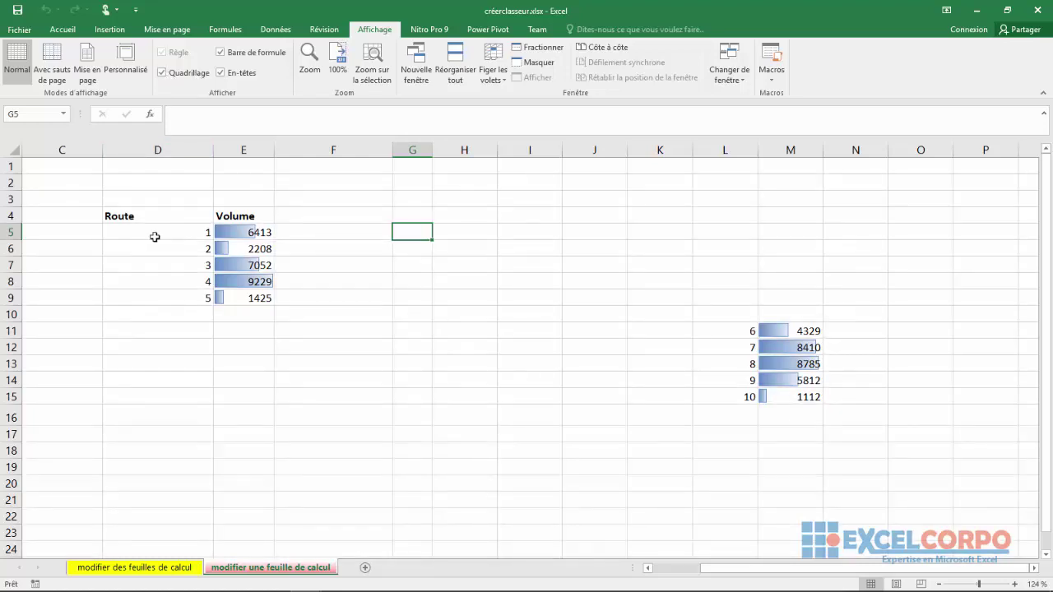